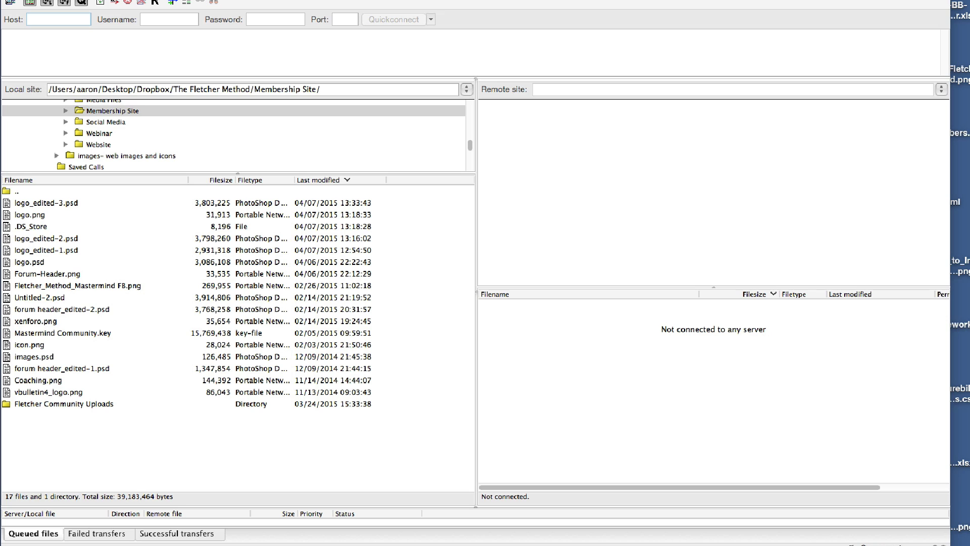
Switch from FileZilla to Safari, where the XenForo admin login page is open
key("super+Tab")
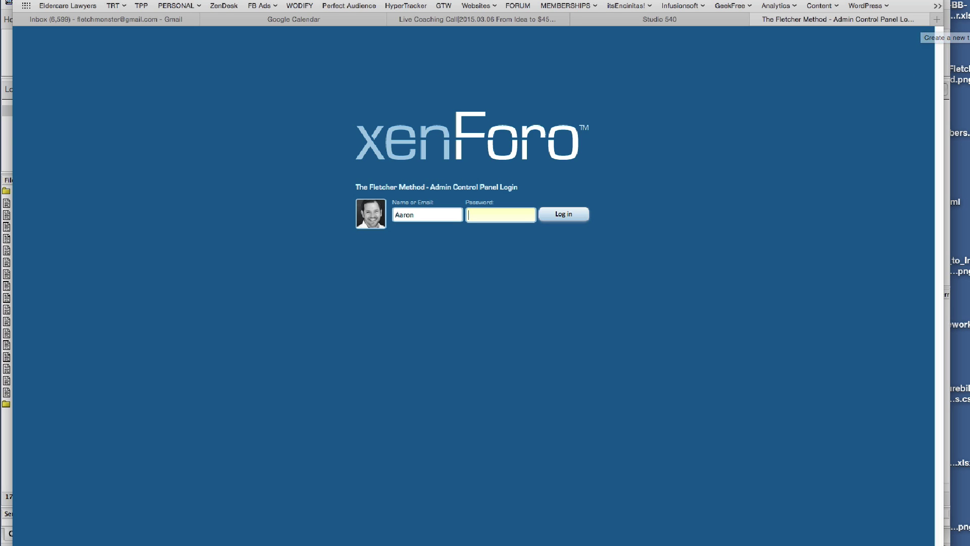
mouse_move(721, 540)
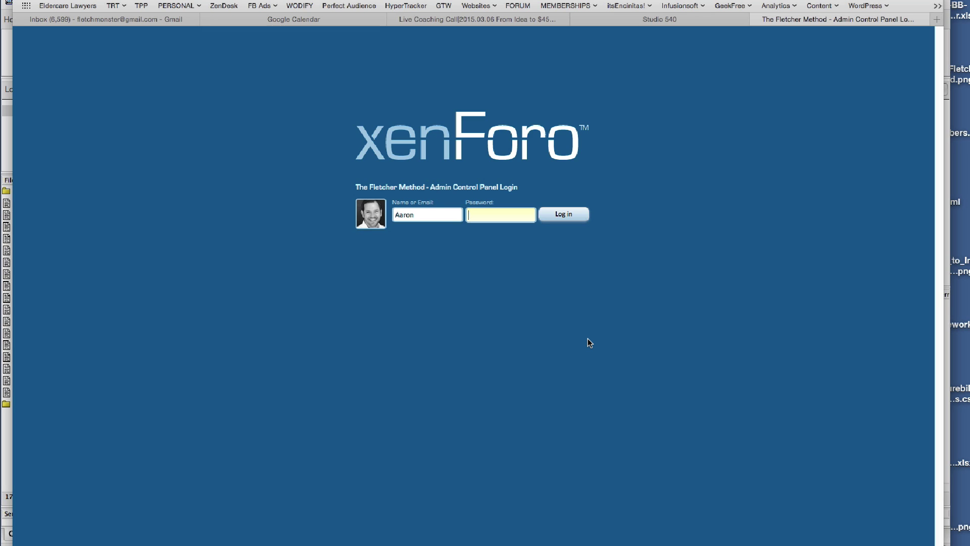
Open The Fletcher Method community forum and the main Fletcher Method website in new tabs
left_click(936, 20)
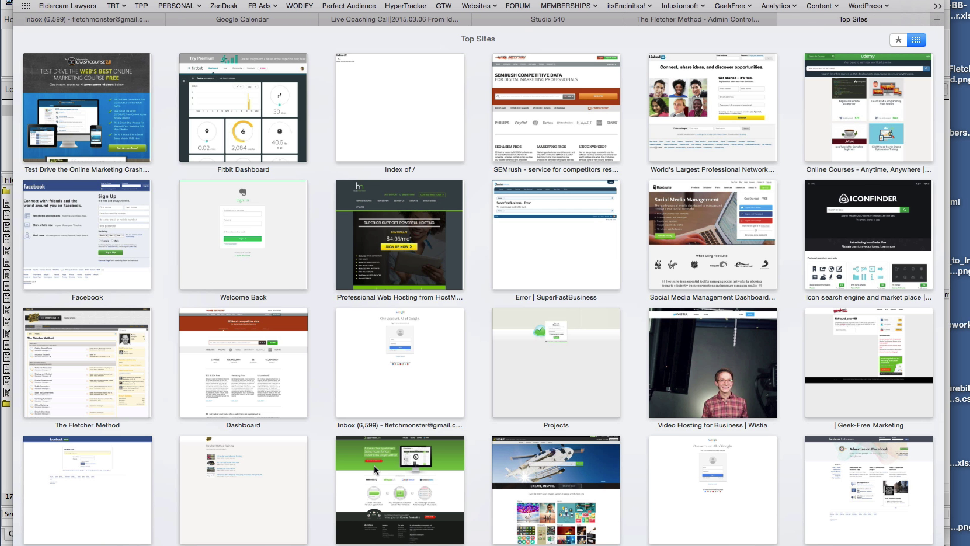
left_click(53, 349)
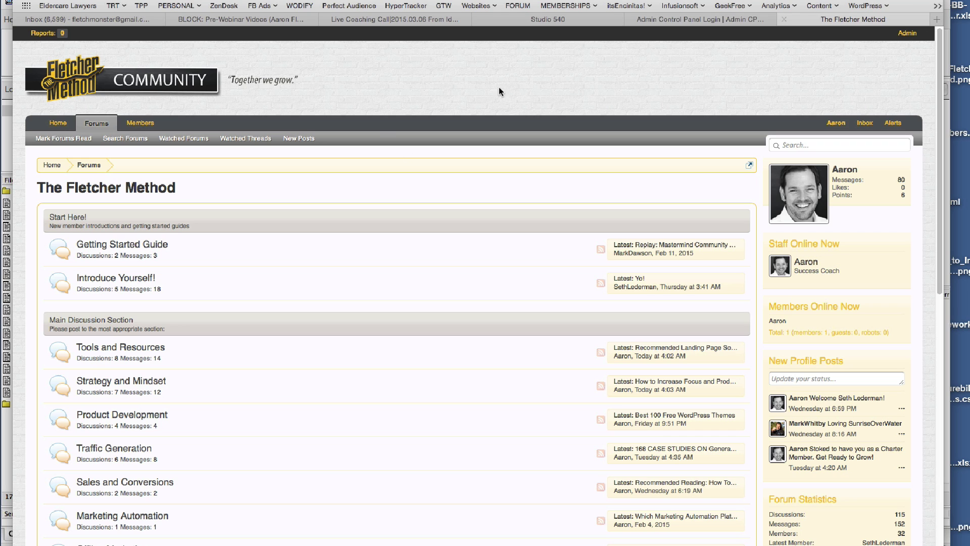
left_click(937, 20)
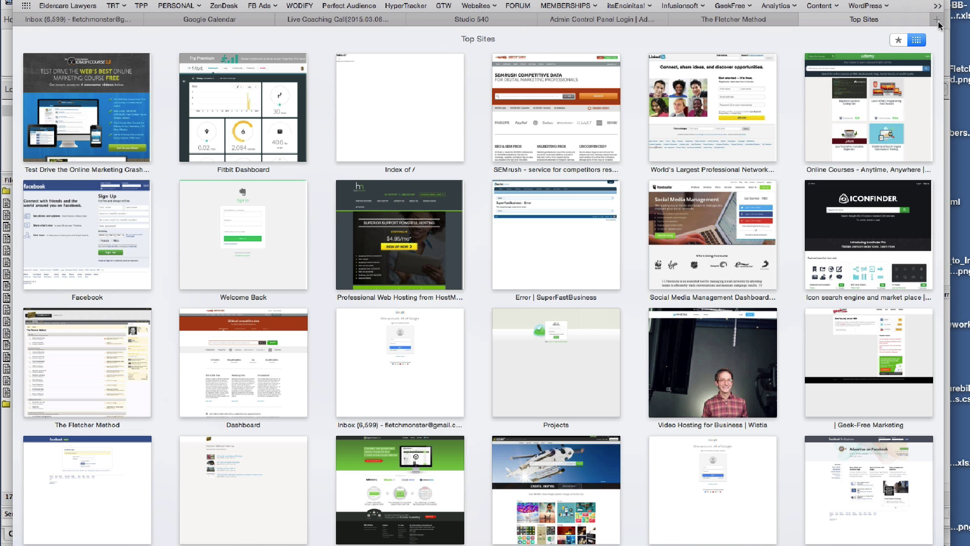
type("fl")
key("Return")
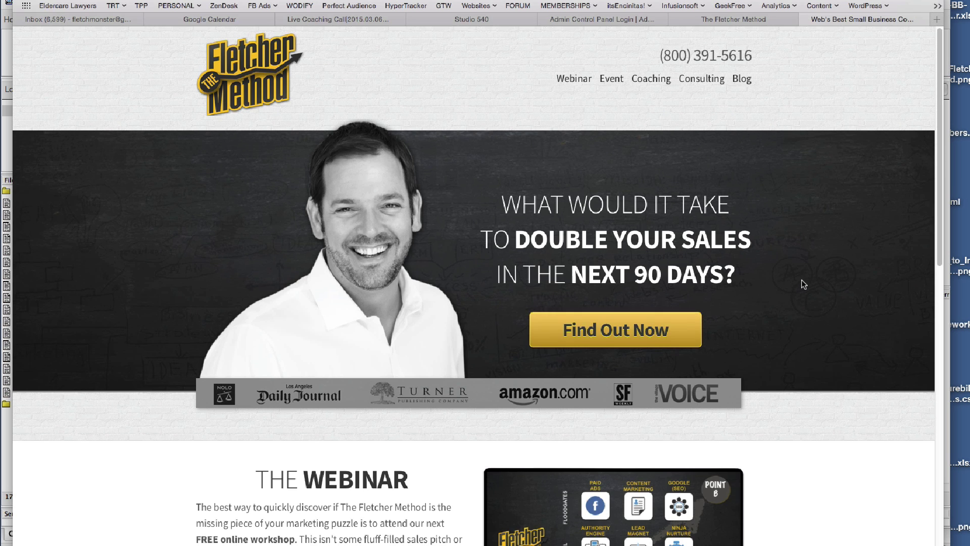
scroll(807, 266, "down", 10)
scroll(807, 266, "up", 10)
Compare the forum and homepage designs by switching between their tabs, ending on the forum
left_click(730, 16)
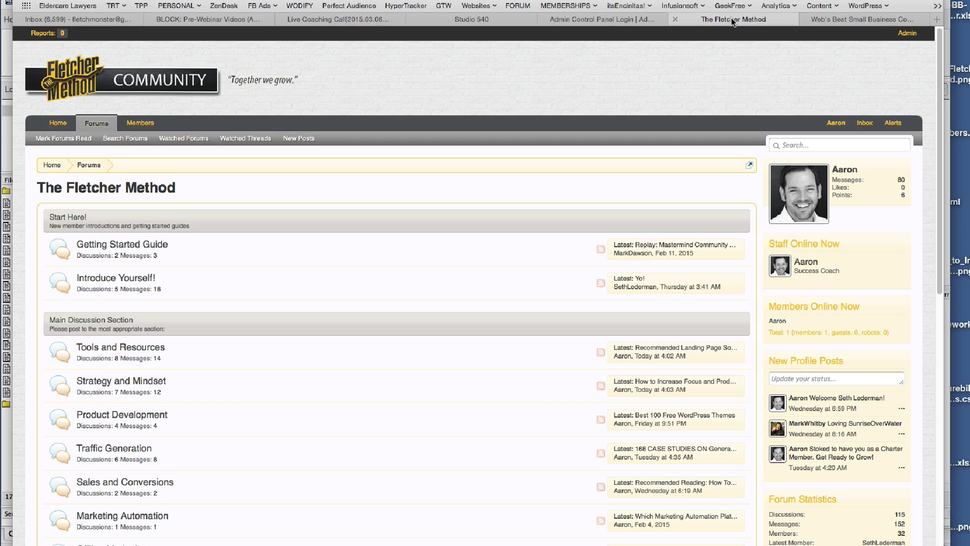
left_click(889, 21)
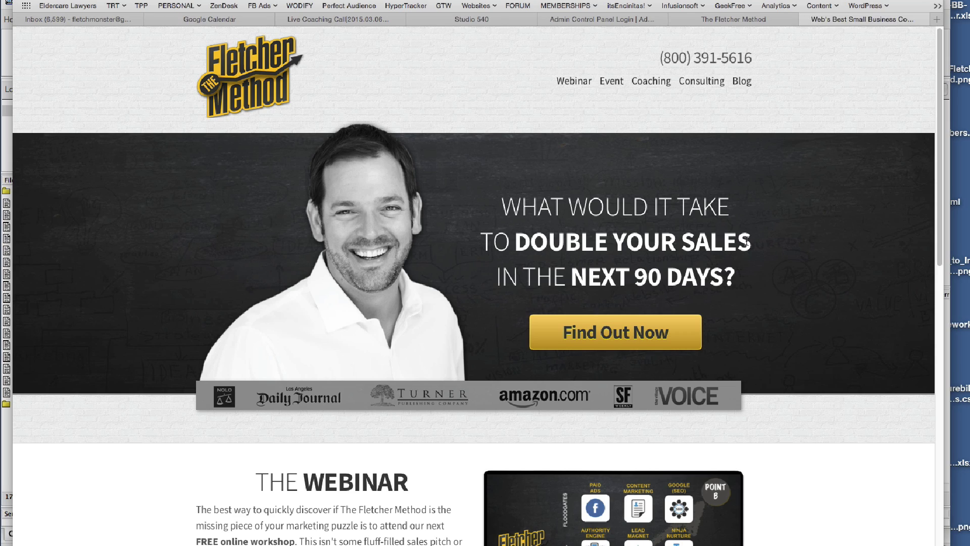
scroll(750, 248, "down", 5)
scroll(753, 244, "down", 5)
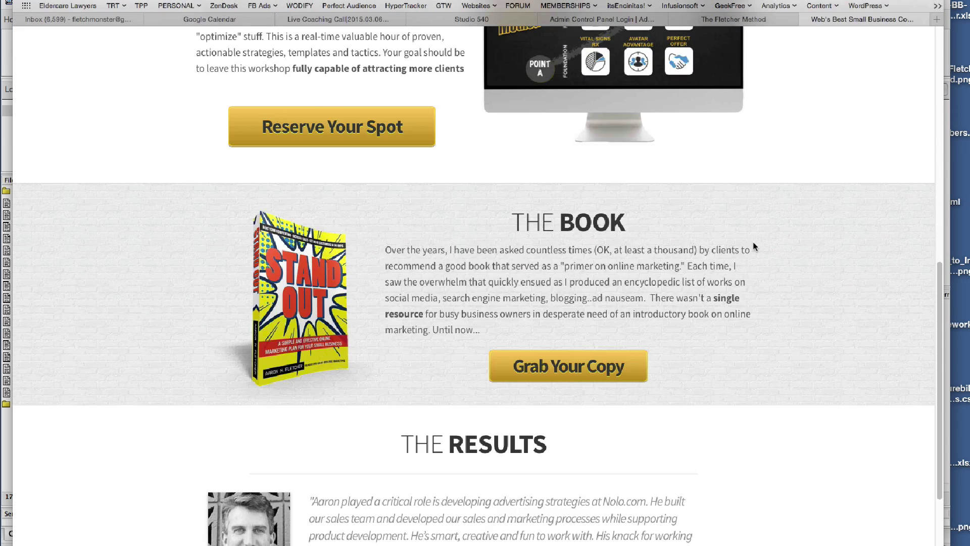
scroll(728, 313, "up", 10)
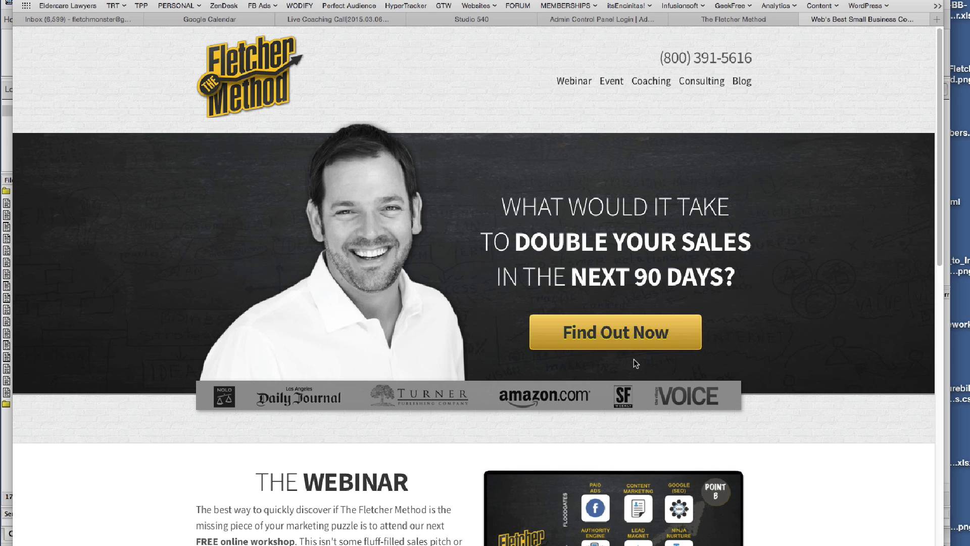
left_click(722, 19)
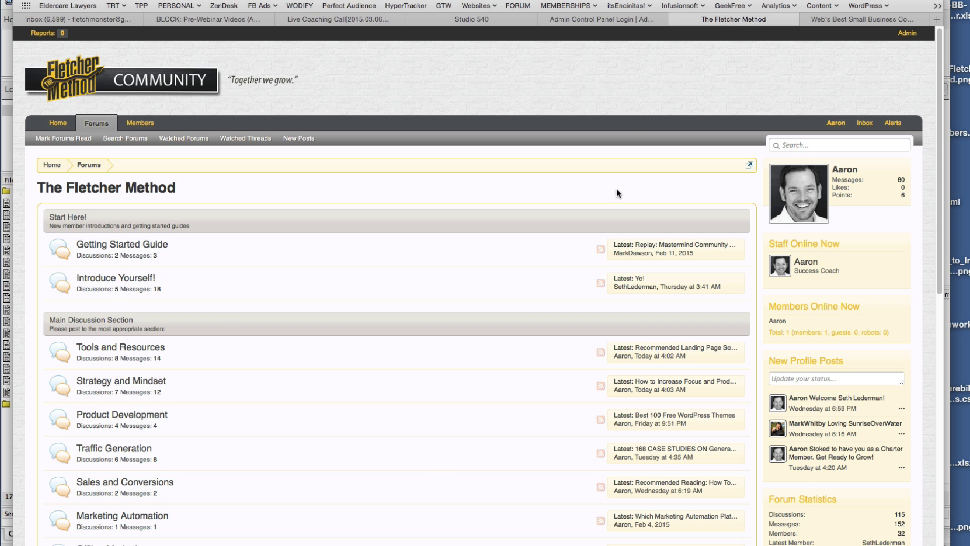
Log in to the admin control panel with the administrator password, declining to save it
left_click(588, 20)
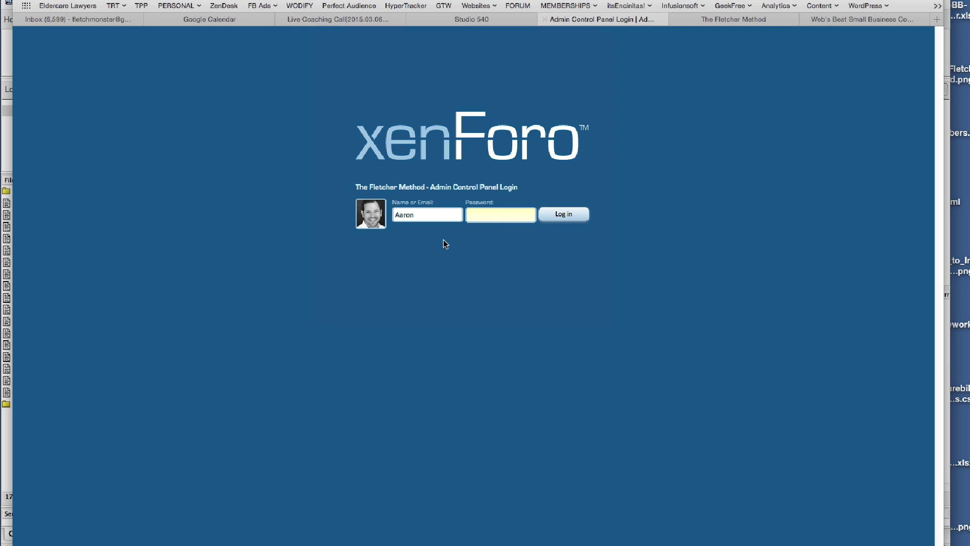
left_click(518, 209)
type("*********")
key("Return")
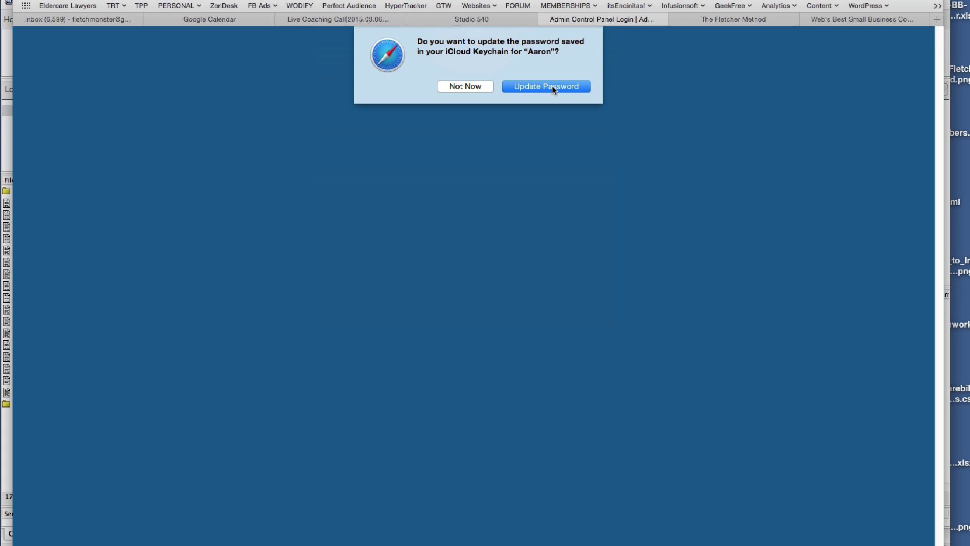
left_click(474, 86)
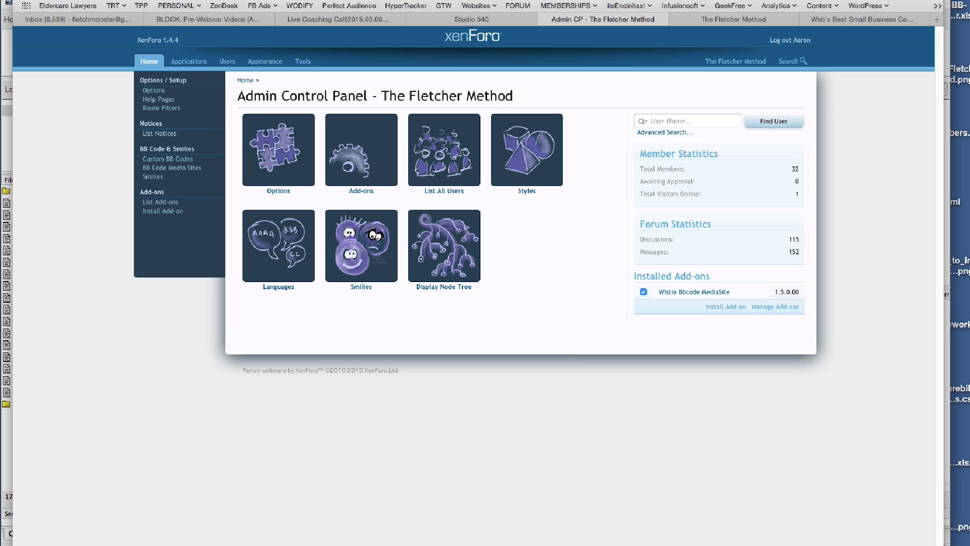
Glance at the live community forum, then return to the Admin CP home dashboard
left_click(652, 4)
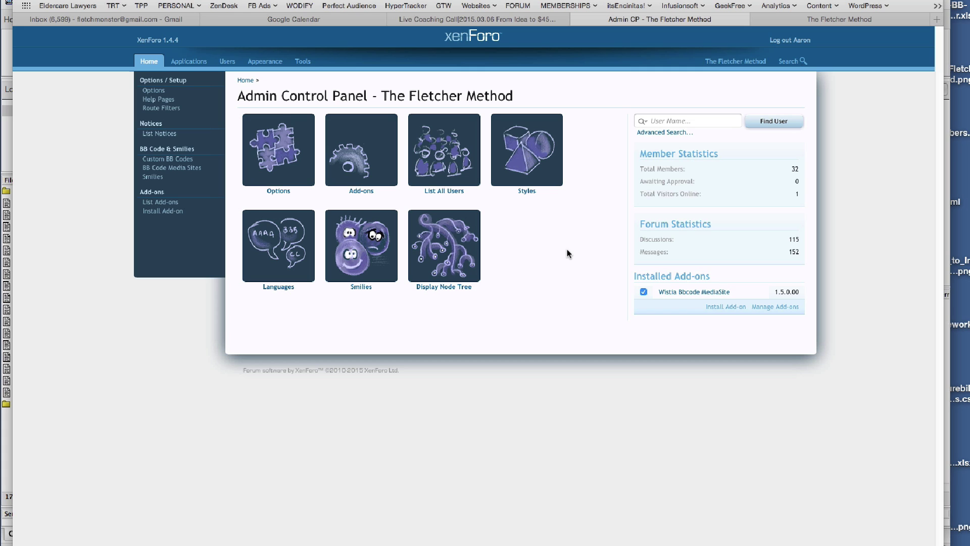
left_click(836, 20)
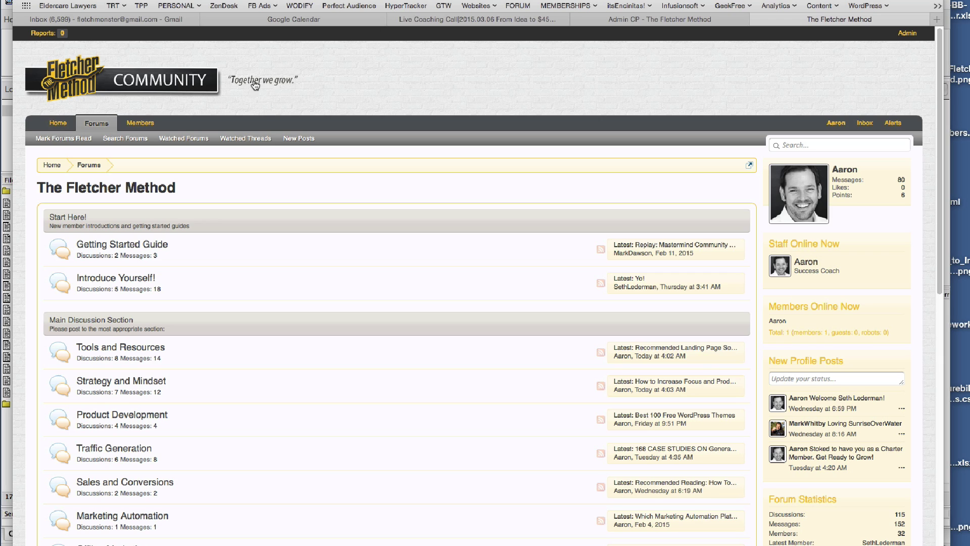
left_click(609, 20)
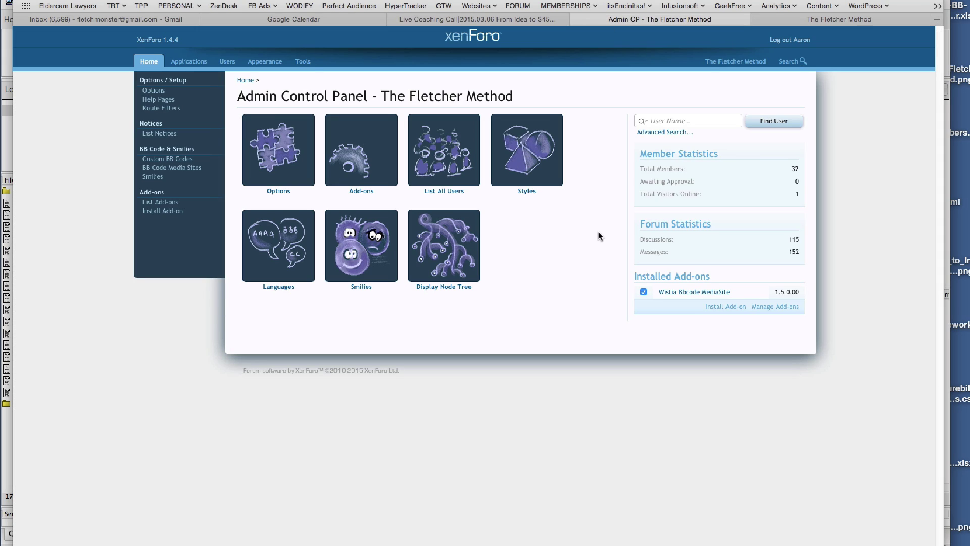
Open the Default Style's style properties from the Styles list and choose Header and Navigation
left_click(533, 155)
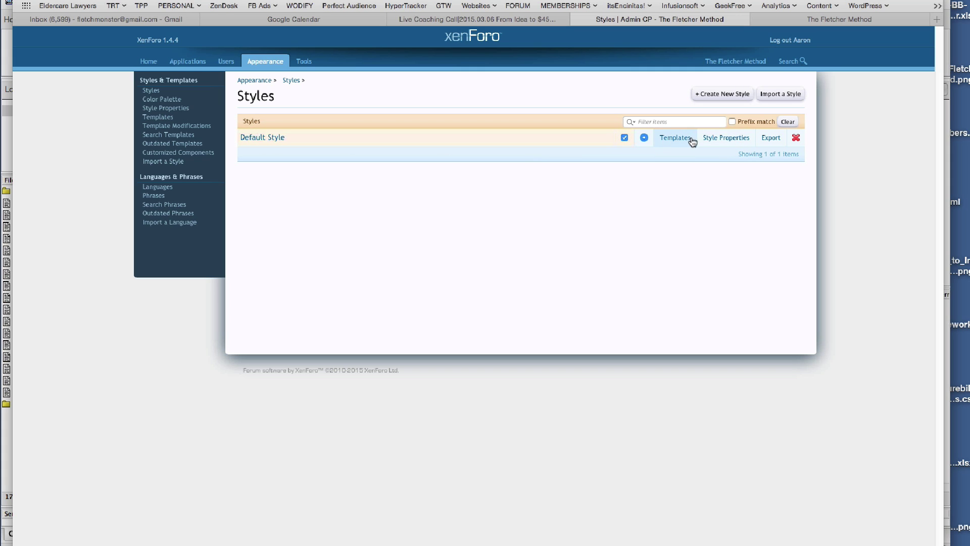
left_click(726, 139)
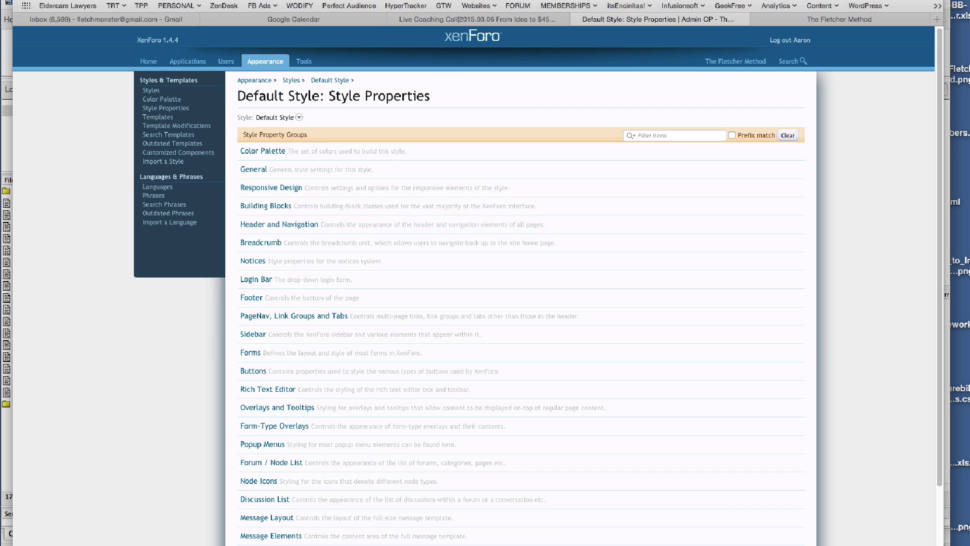
key("super+bracketleft")
key("super+bracketleft")
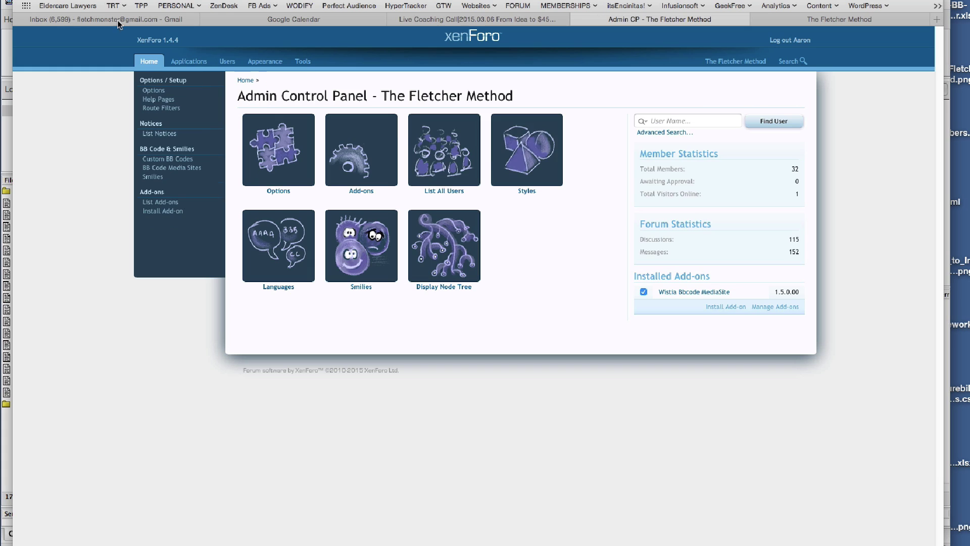
left_click(535, 161)
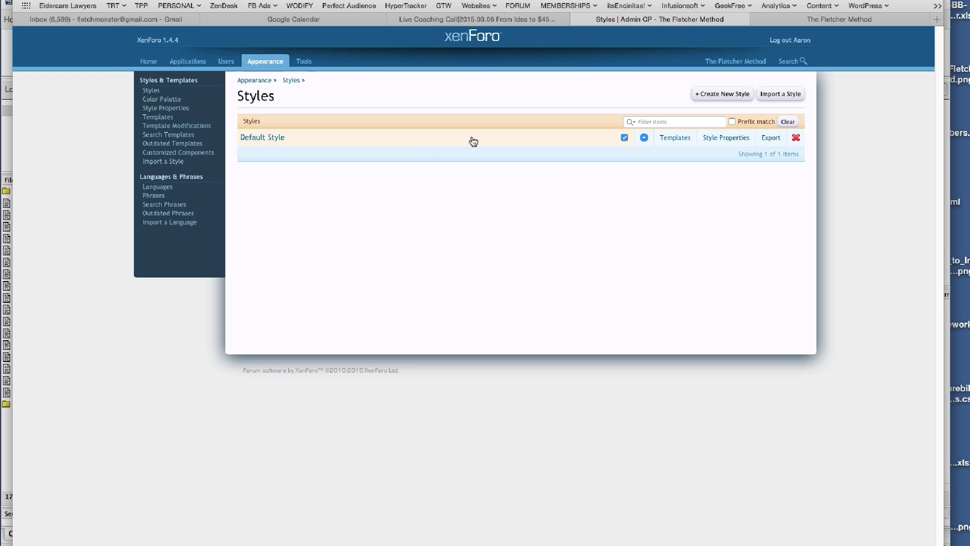
left_click(720, 141)
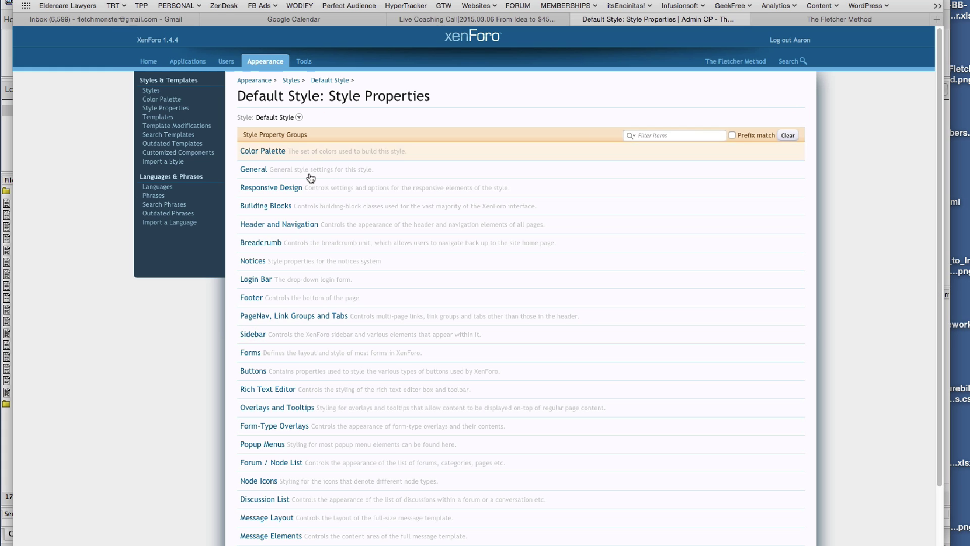
left_click(272, 225)
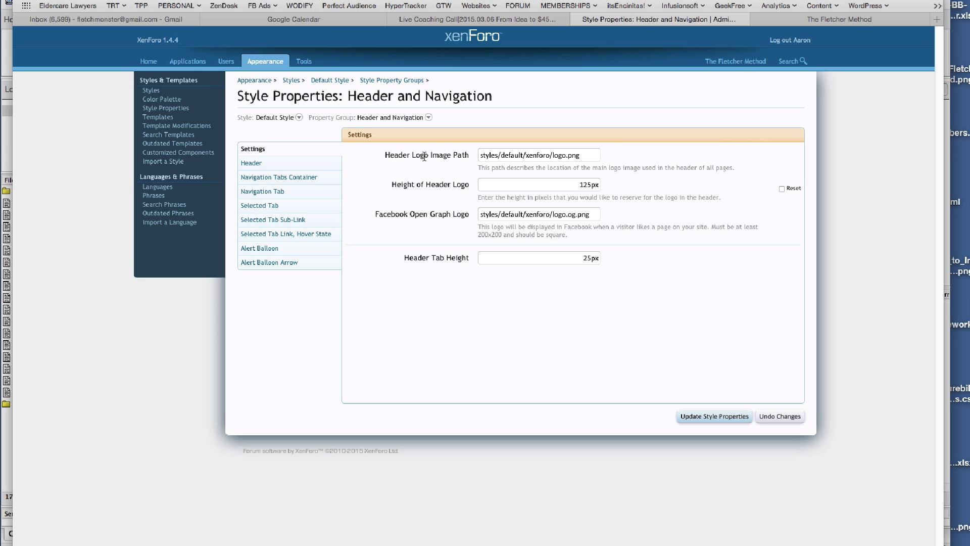
Note the header logo path styles/default/xenforo/logo.png, compare the live forum logo, then bring up FileZilla
left_click_drag(501, 154, 458, 155)
left_click(796, 15)
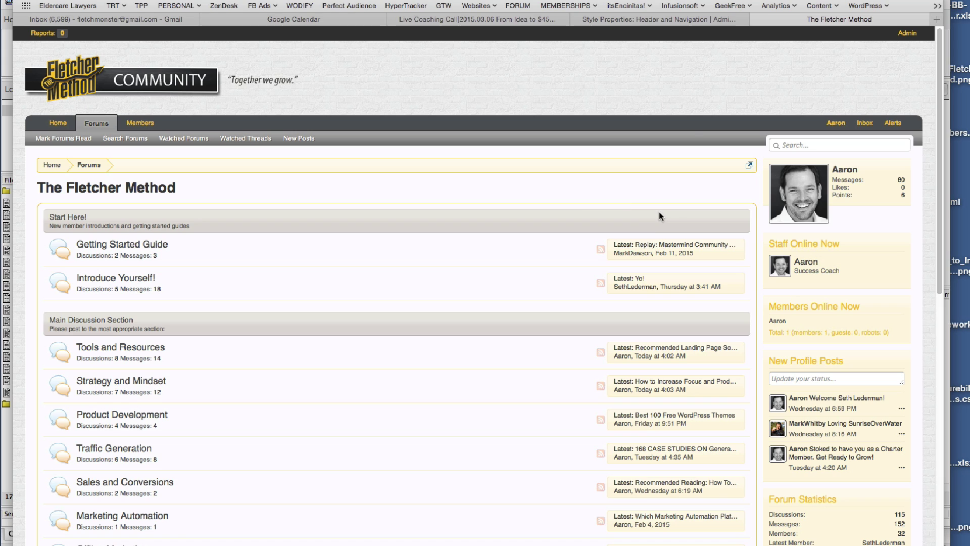
left_click(620, 19)
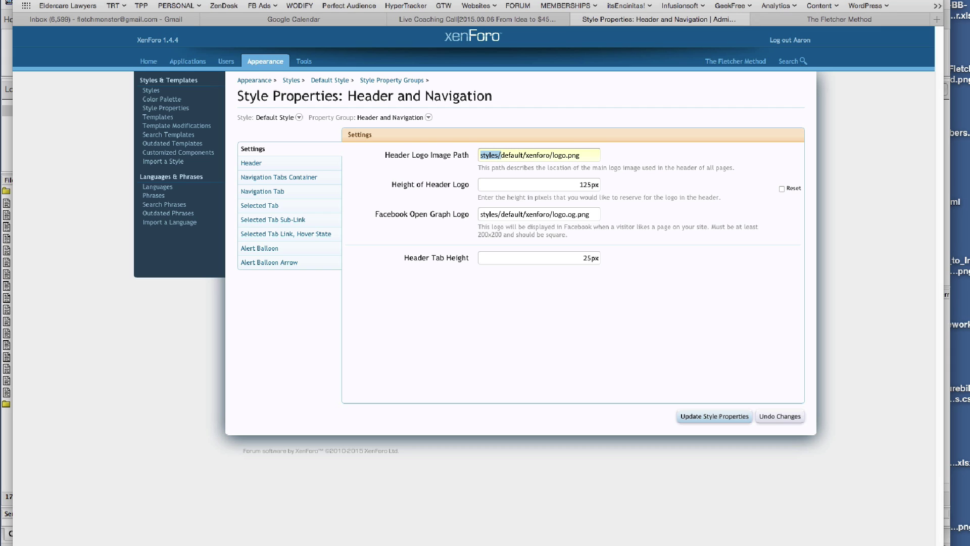
left_click(853, 537)
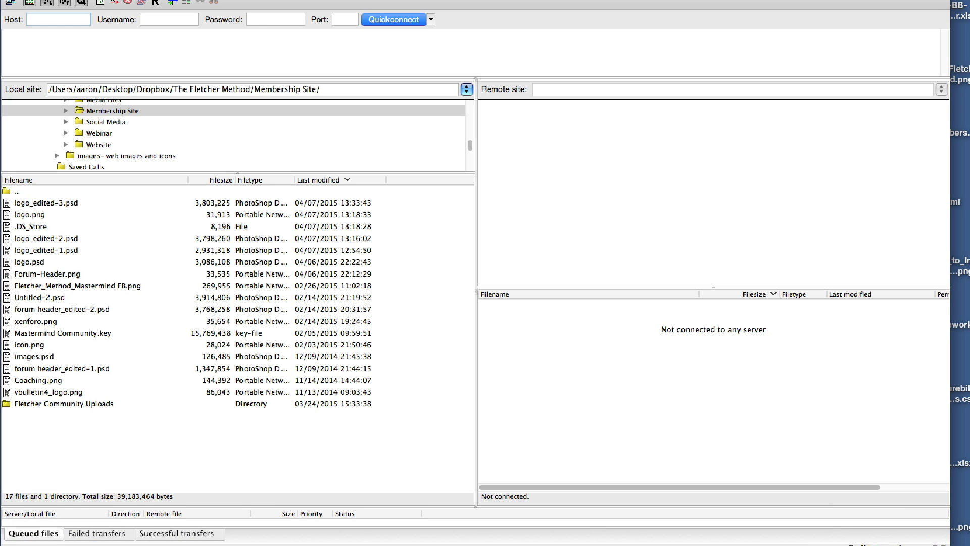
Connect to the forum's web server from the saved Site Manager entries
left_click(74, 1)
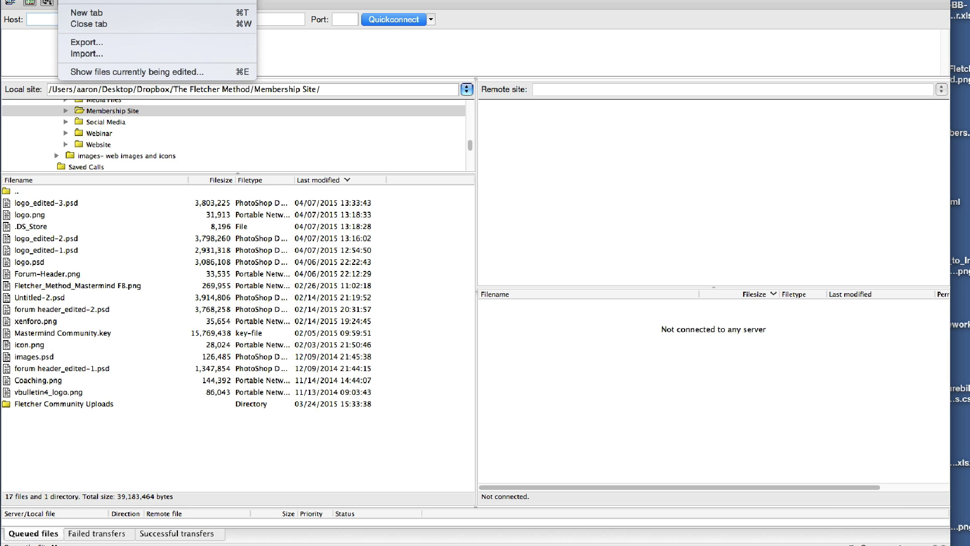
left_click(86, 2)
left_click(429, 383)
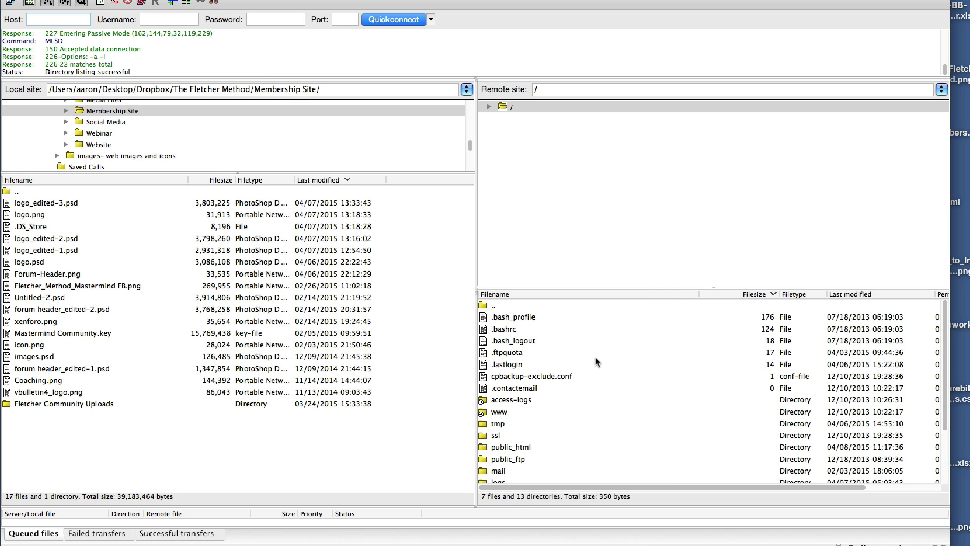
Open public_html, then the fletchermethod folder in the remote pane
scroll(598, 360, "down", 2)
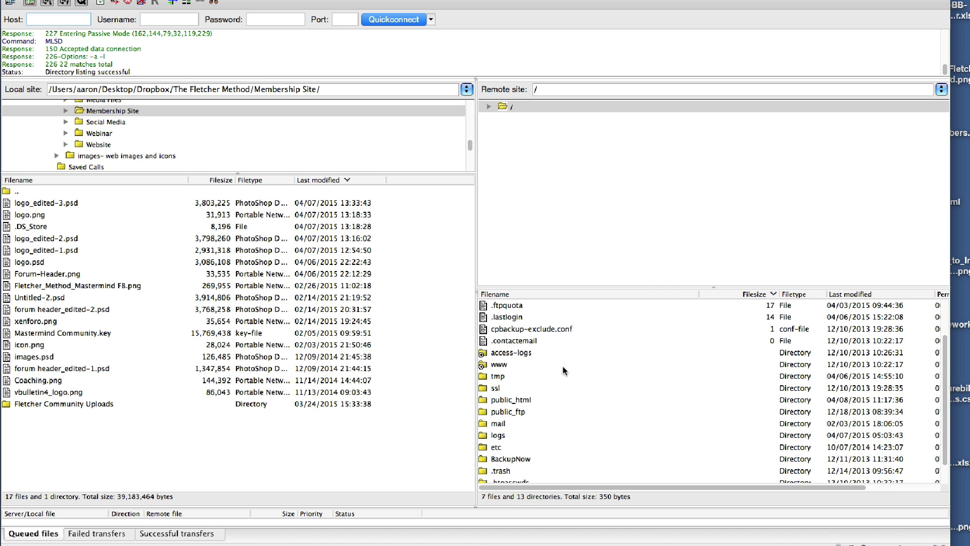
scroll(517, 370, "down", 1)
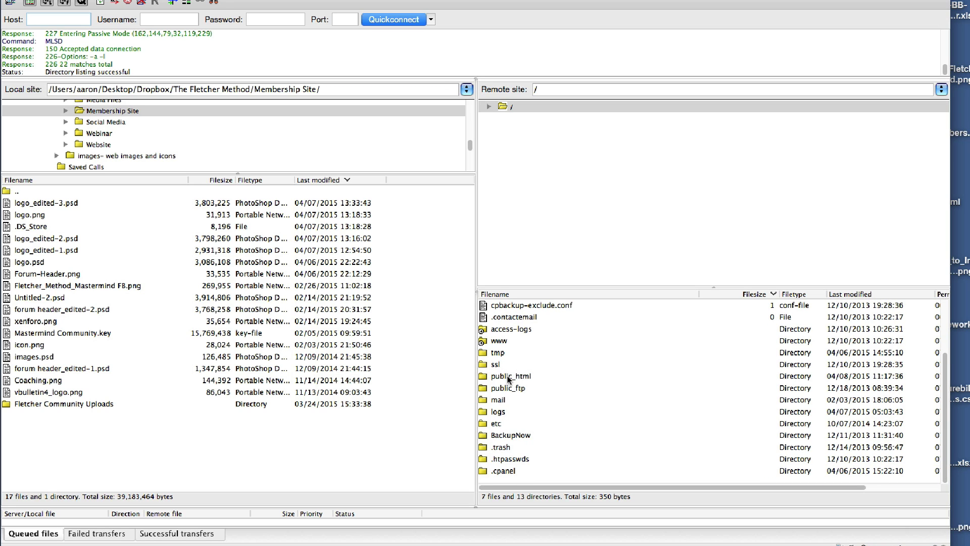
double_click(507, 377)
scroll(598, 389, "down", 10)
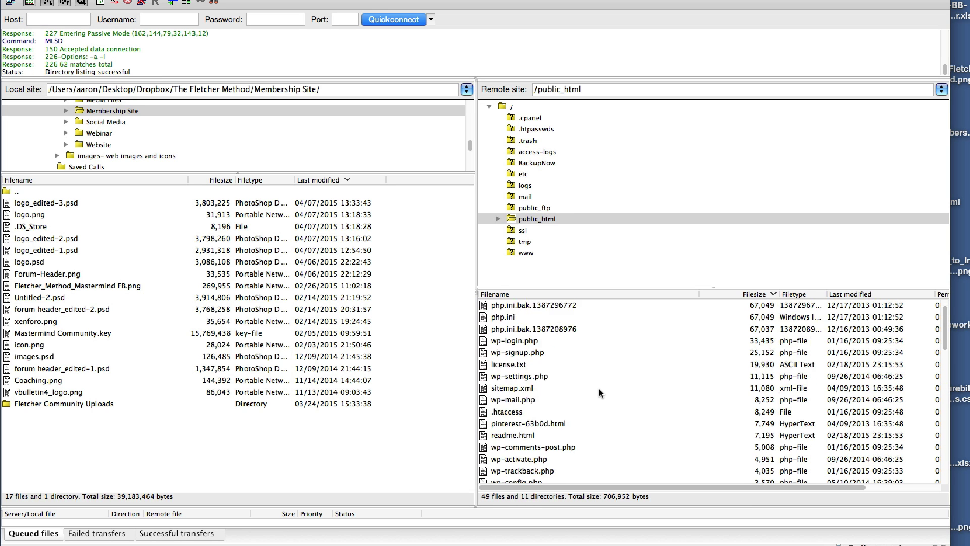
scroll(598, 386, "down", 1)
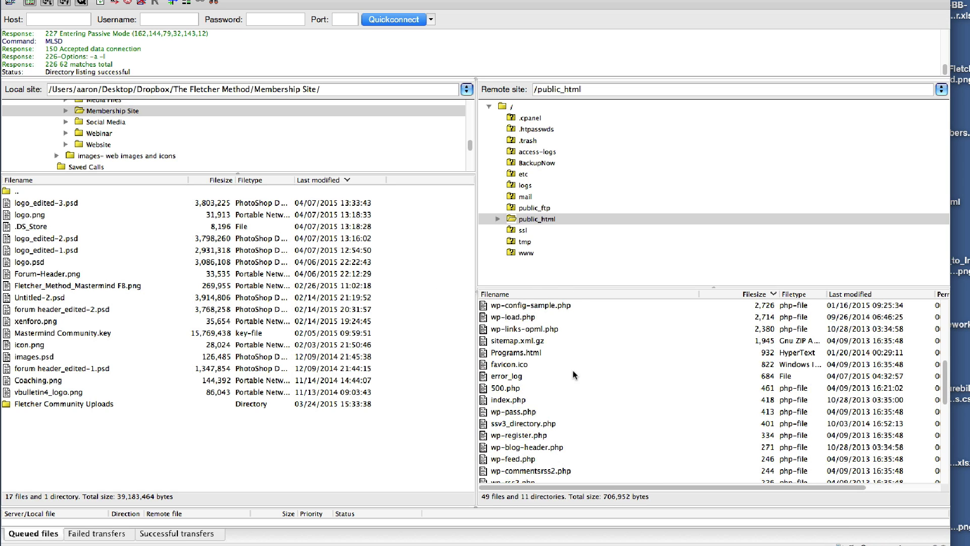
scroll(629, 367, "down", 6)
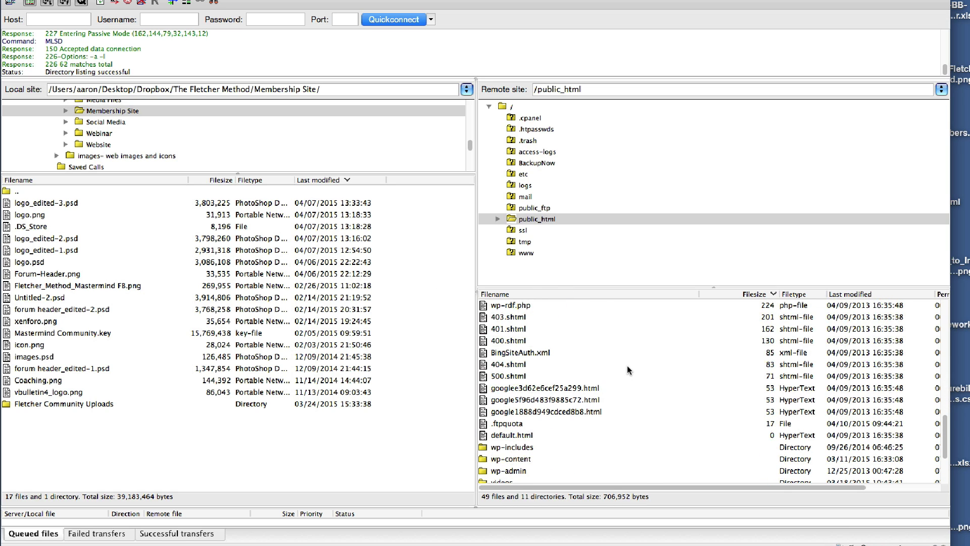
scroll(625, 365, "down", 1)
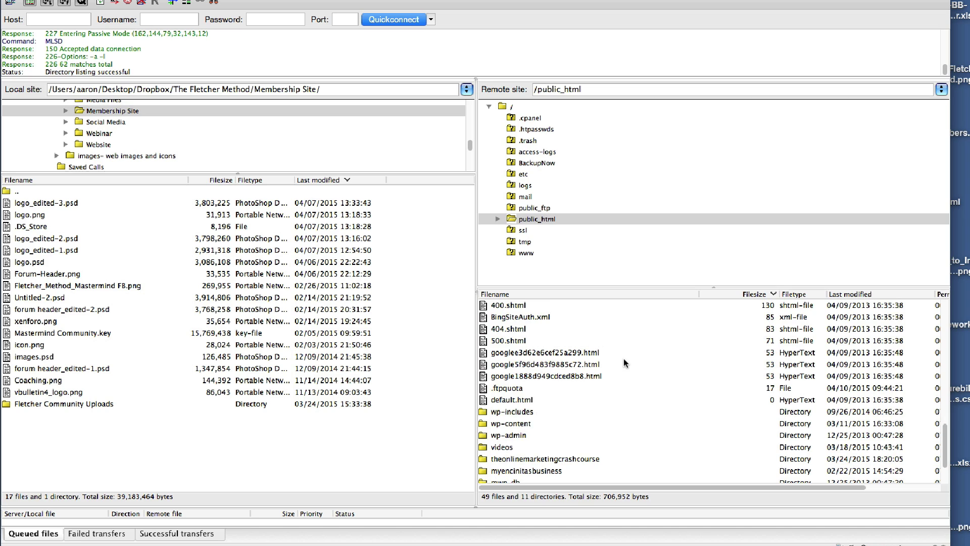
scroll(623, 358, "down", 1)
scroll(622, 362, "down", 1)
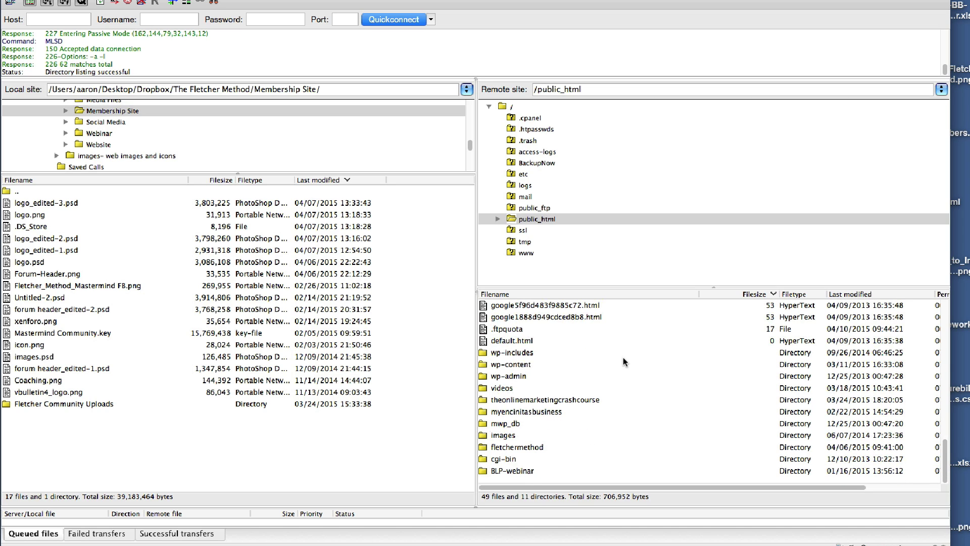
double_click(508, 447)
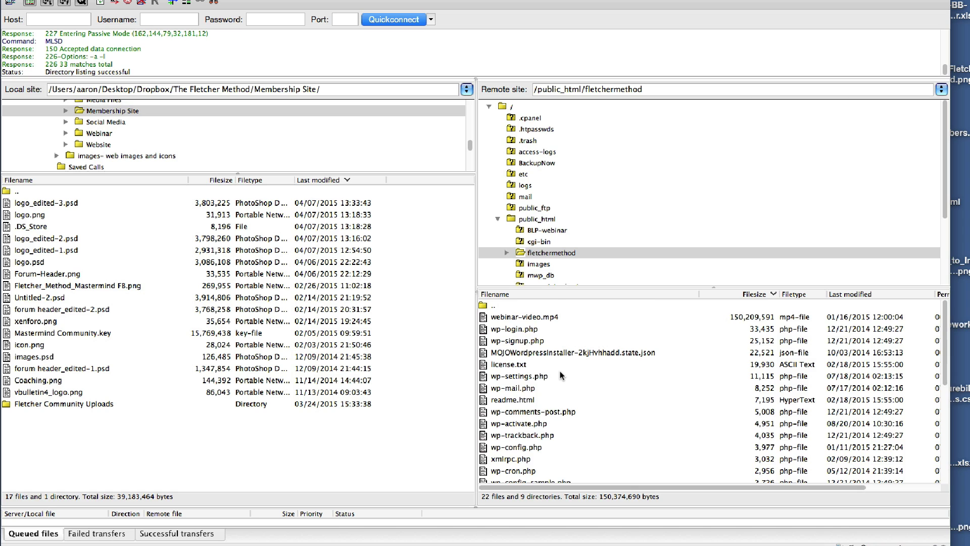
scroll(559, 376, "down", 5)
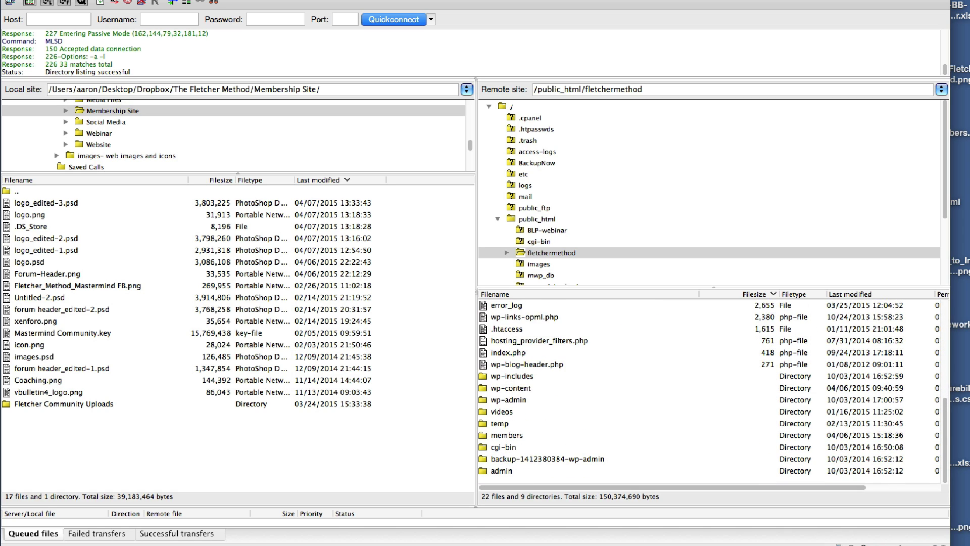
Check the Fletcher Method forum in Safari, then open the members folder on the server
mouse_move(631, 539)
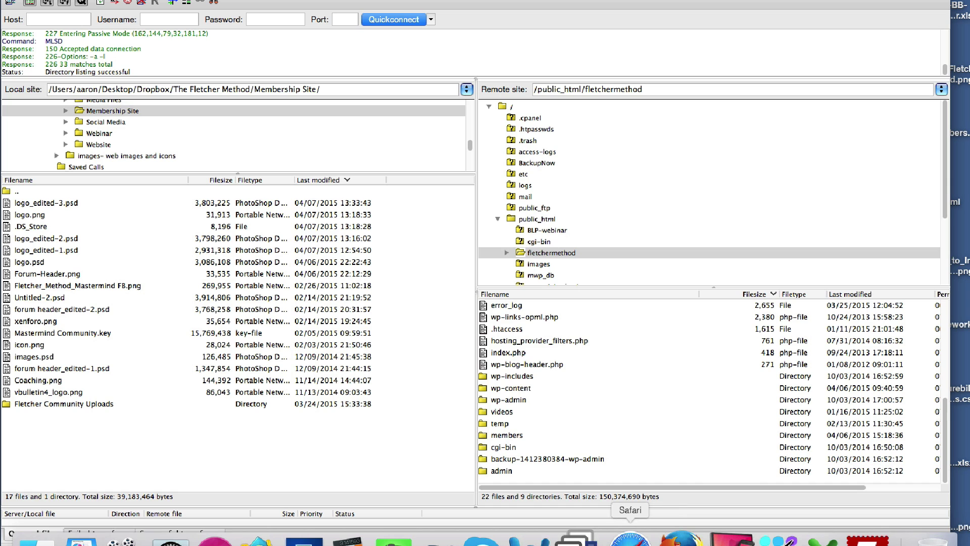
left_click(631, 540)
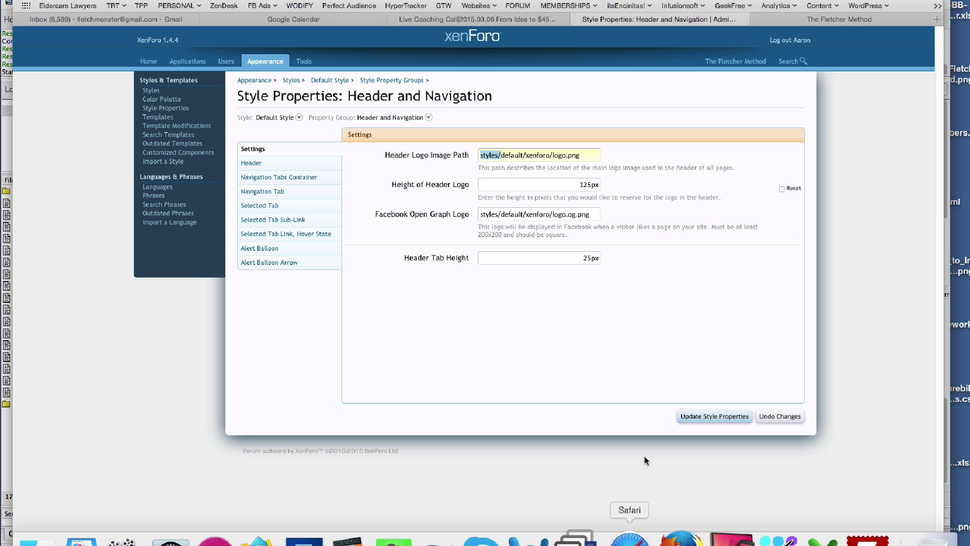
left_click(825, 18)
key("super+l")
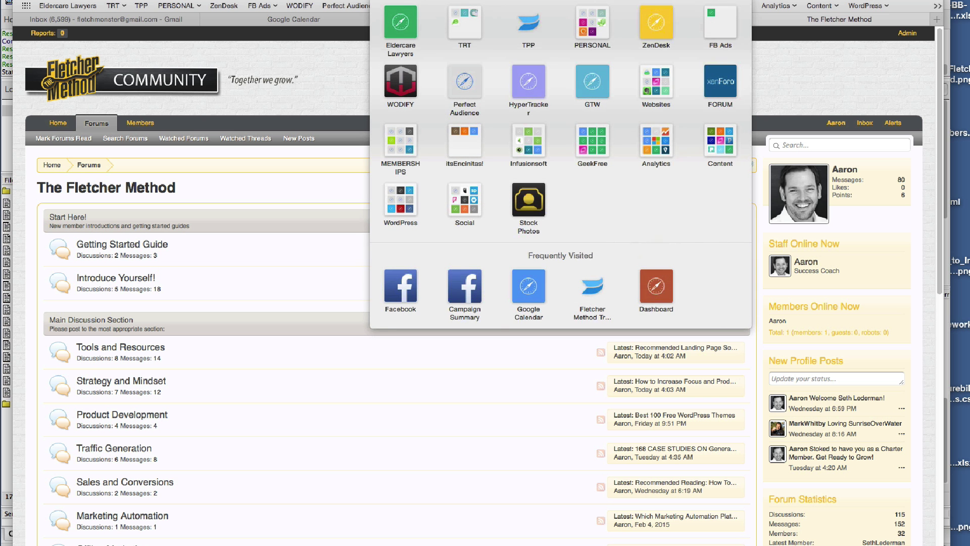
left_click(810, 52)
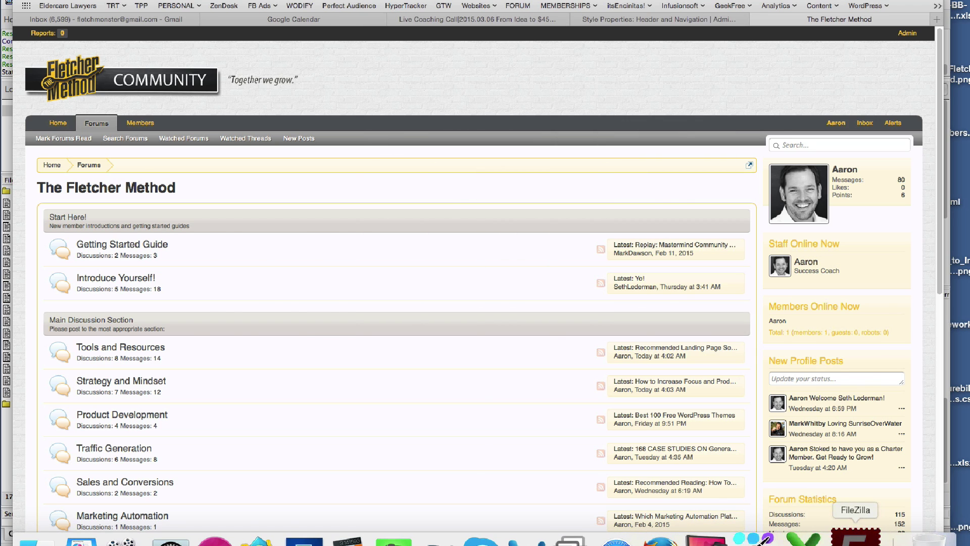
left_click(855, 536)
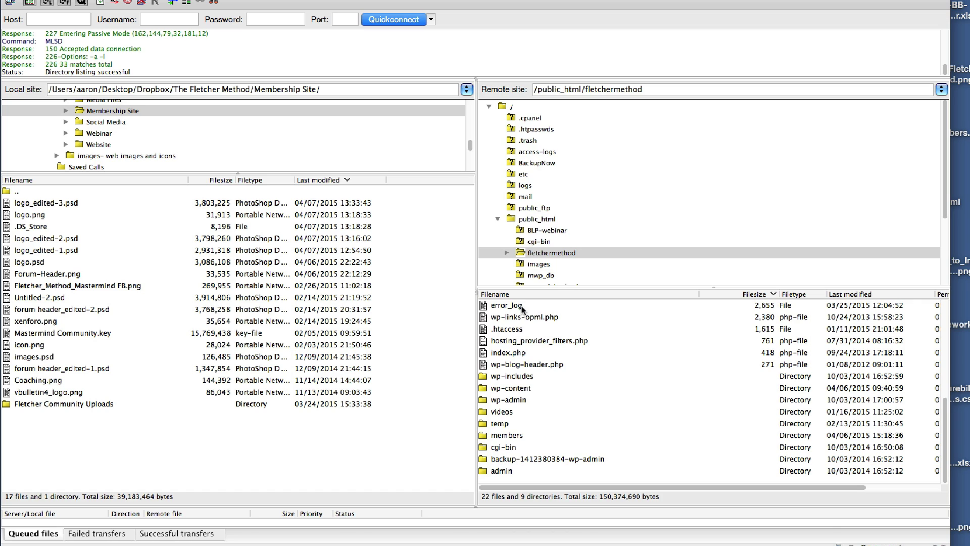
double_click(507, 435)
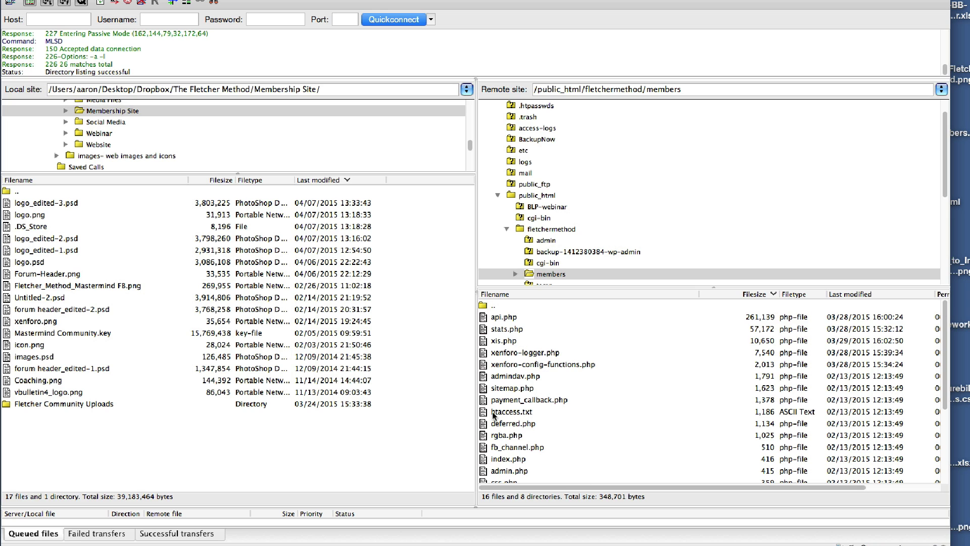
Compare the Header and Navigation logo settings with the forum page, then return to FileZilla
mouse_move(497, 539)
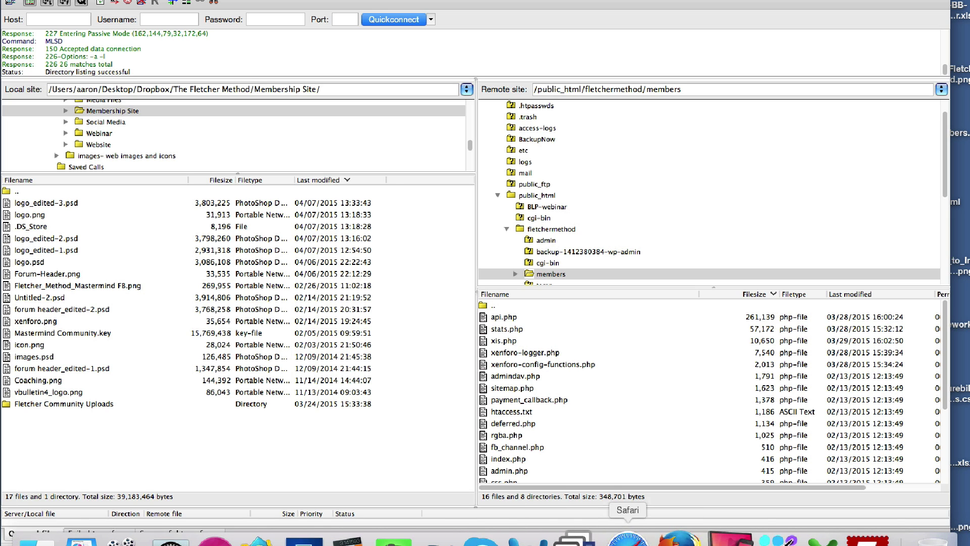
left_click(644, 539)
left_click(677, 19)
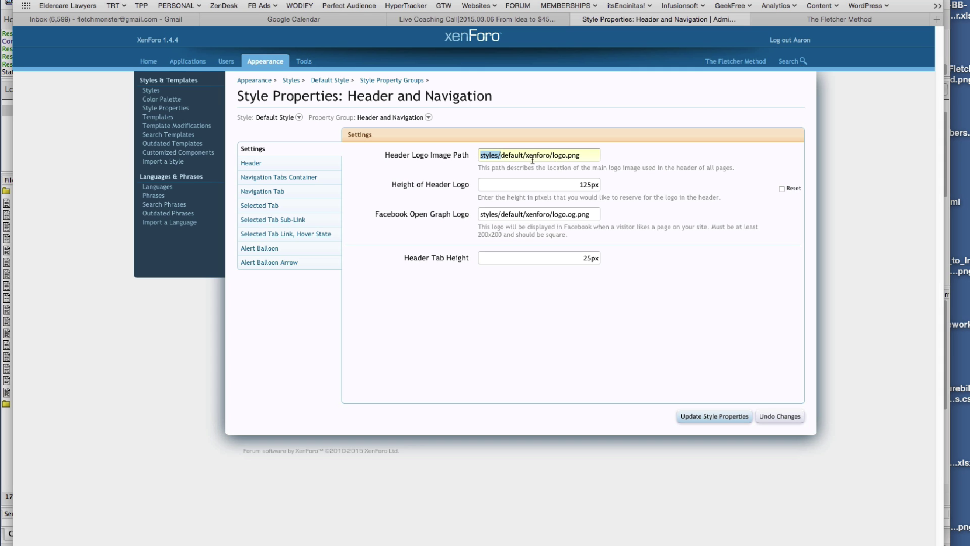
left_click(791, 23)
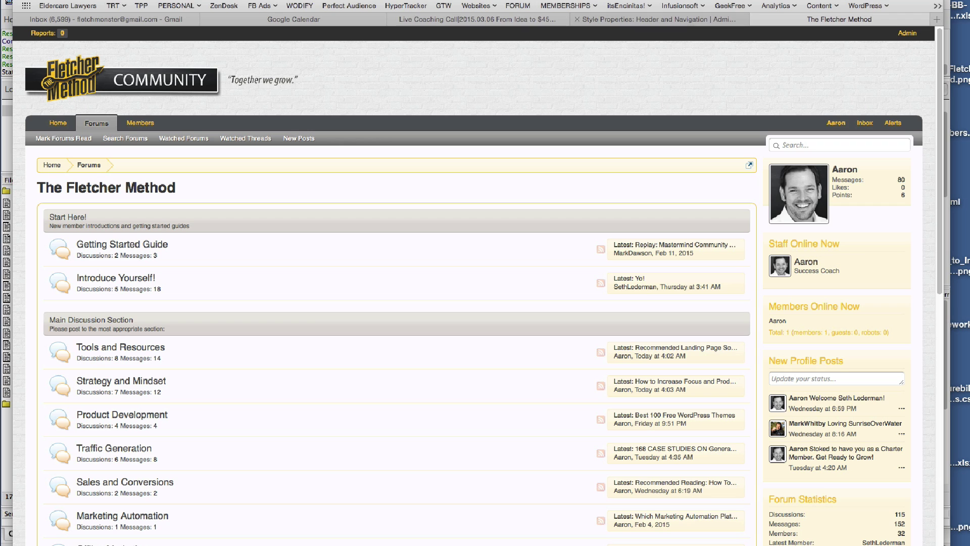
mouse_move(678, 539)
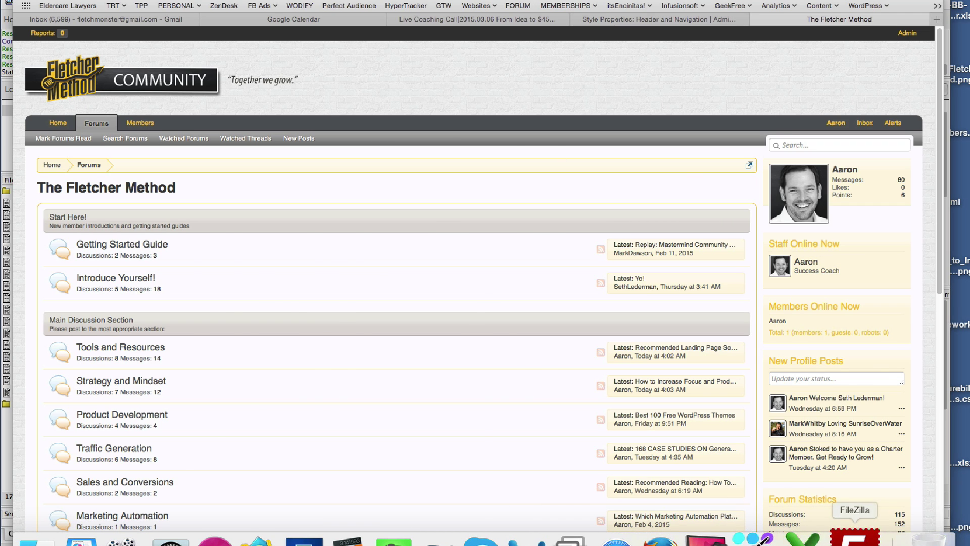
left_click(867, 539)
scroll(578, 352, "down", 5)
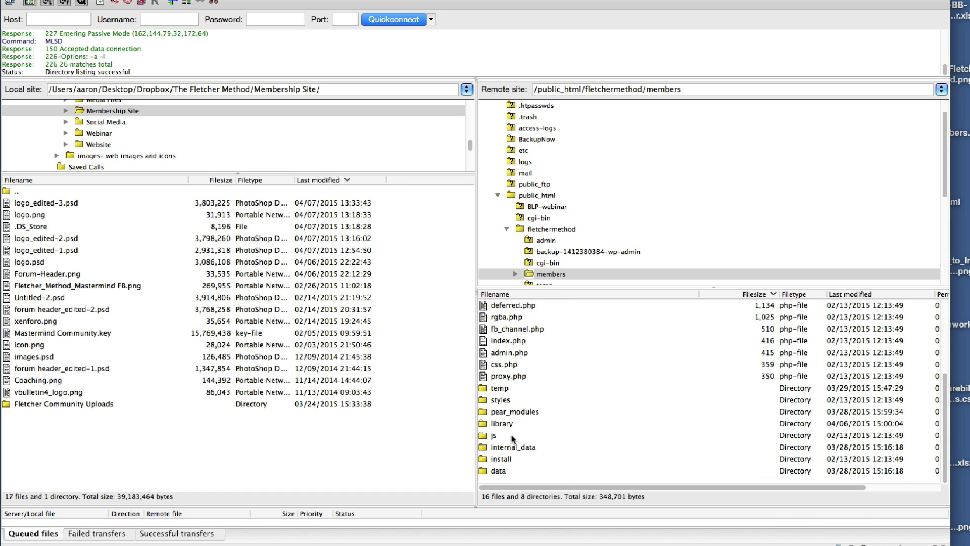
Open members/styles/default/xenforo on the server and inspect the available actions for logo.png
double_click(486, 400)
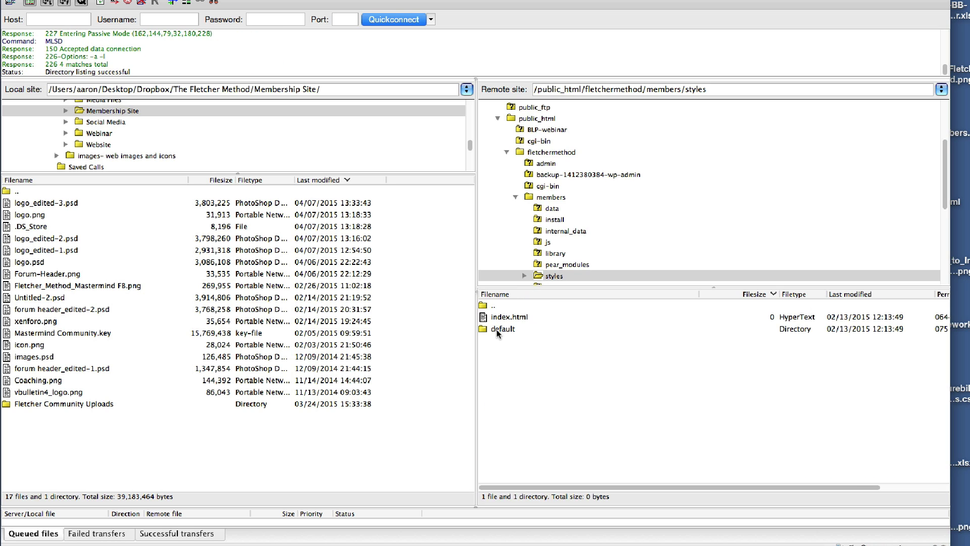
double_click(498, 328)
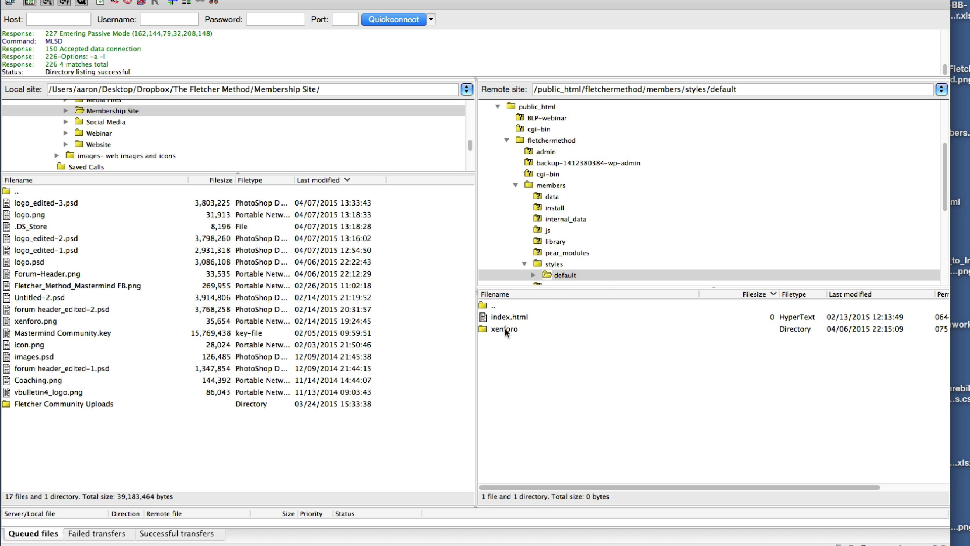
double_click(505, 329)
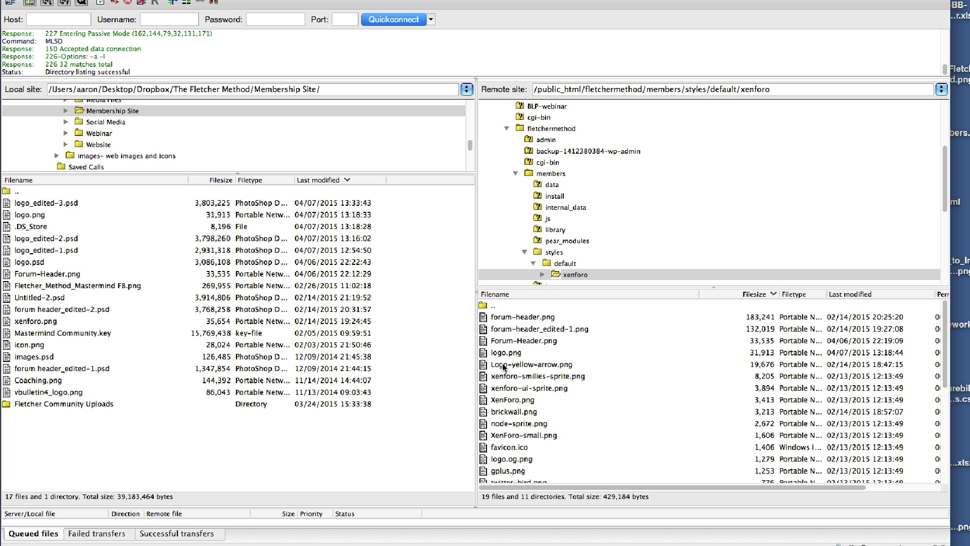
left_click(507, 353)
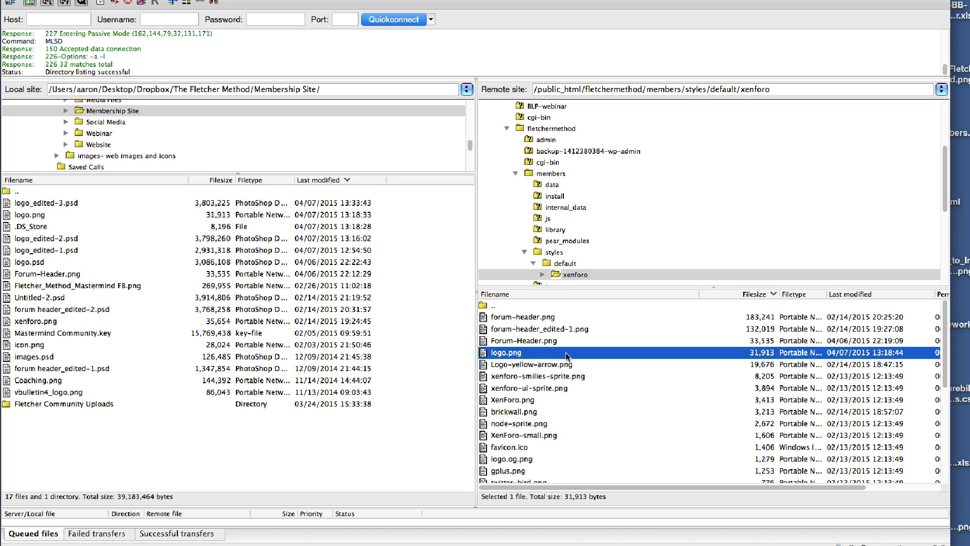
right_click(527, 353)
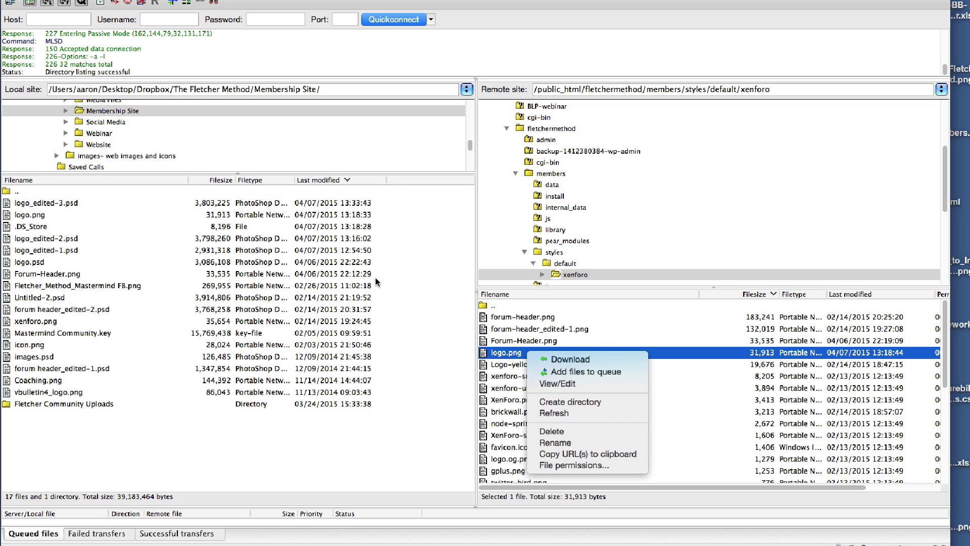
left_click(450, 514)
In Photoshop Elements, inspect the chalkboard, COMMUNITY and Logo-yellow arrow layers of logo_edited-3.psd
mouse_move(360, 537)
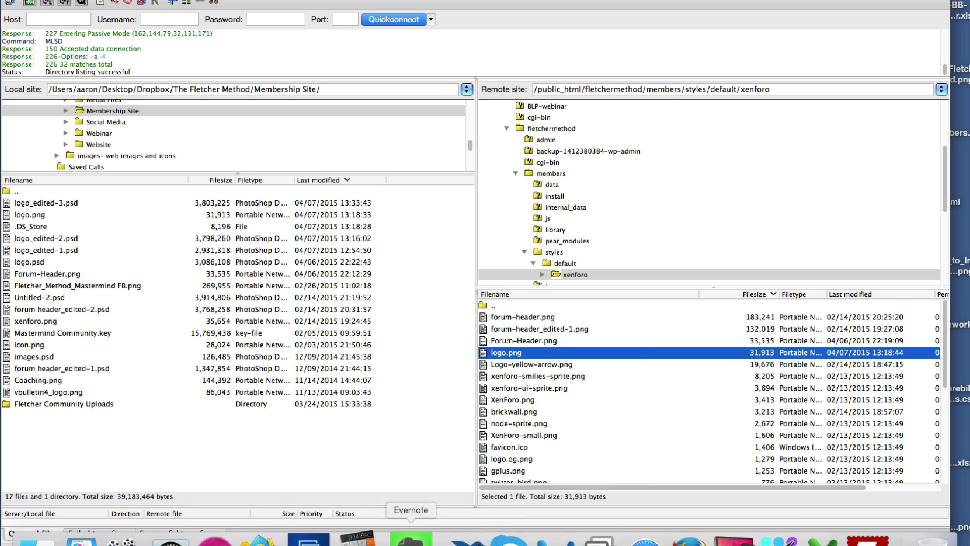
left_click(311, 538)
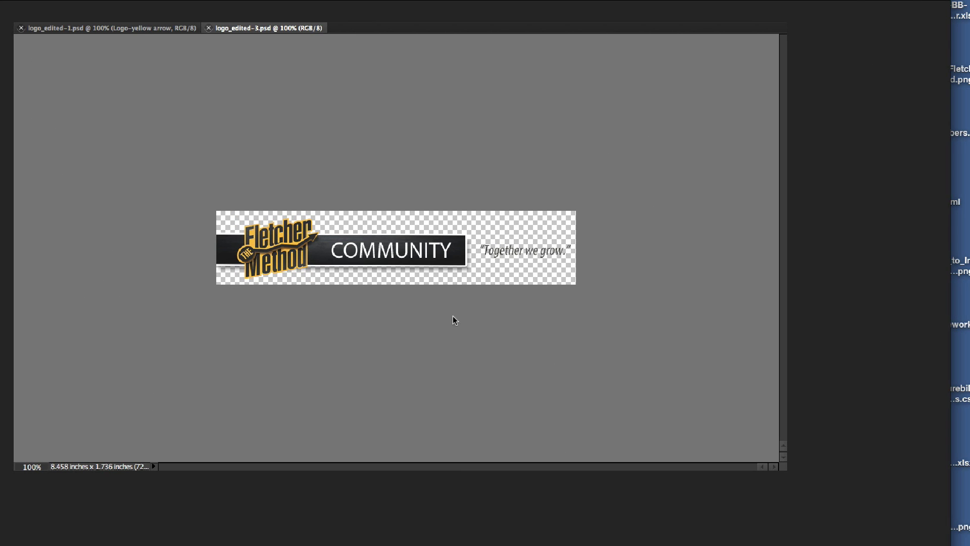
left_click(322, 251)
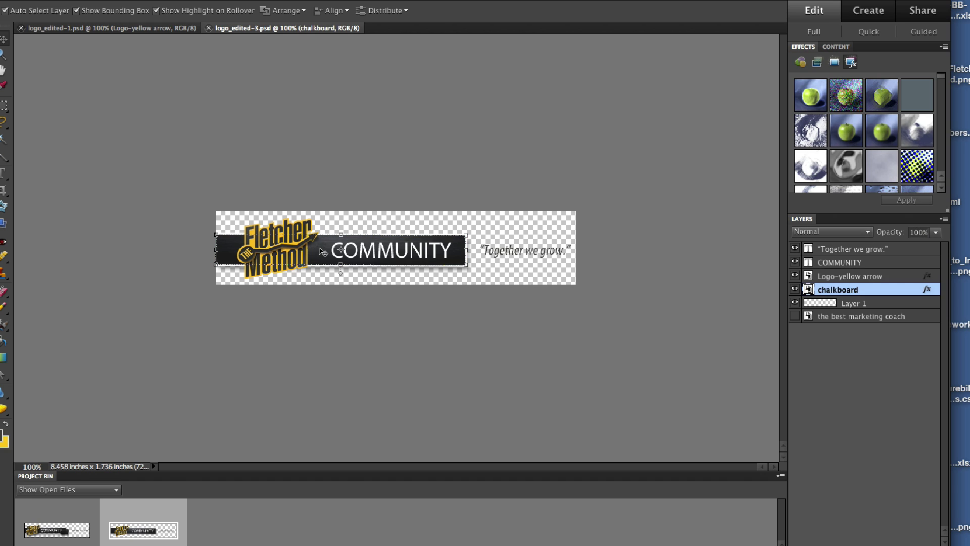
left_click(363, 251)
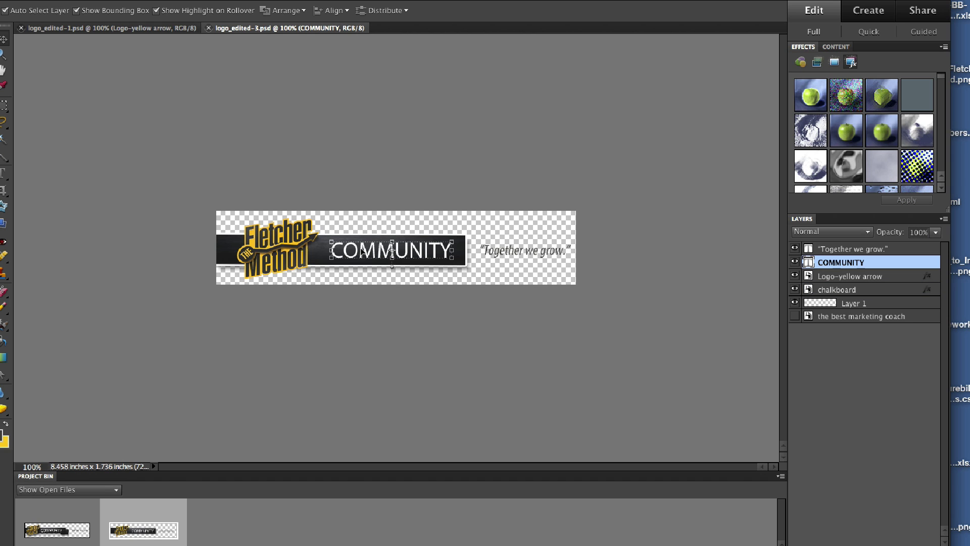
left_click(268, 243)
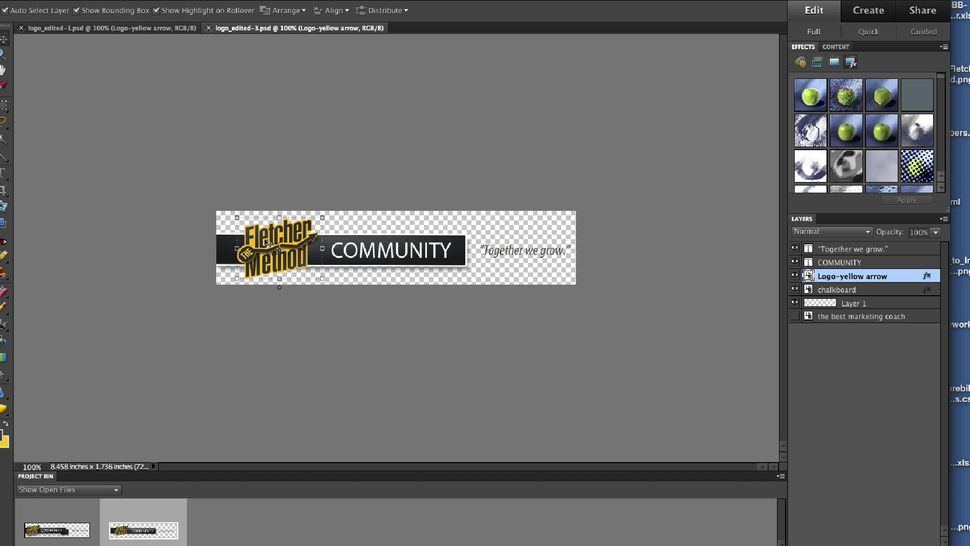
left_click(620, 393)
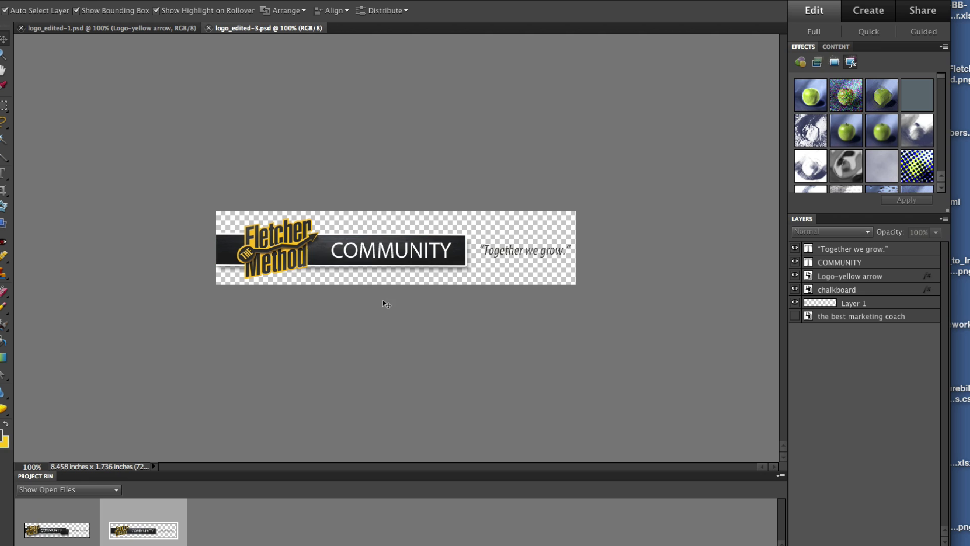
Start a Save As from the File menu, cancel it, and return to the File menu
left_click(182, 0)
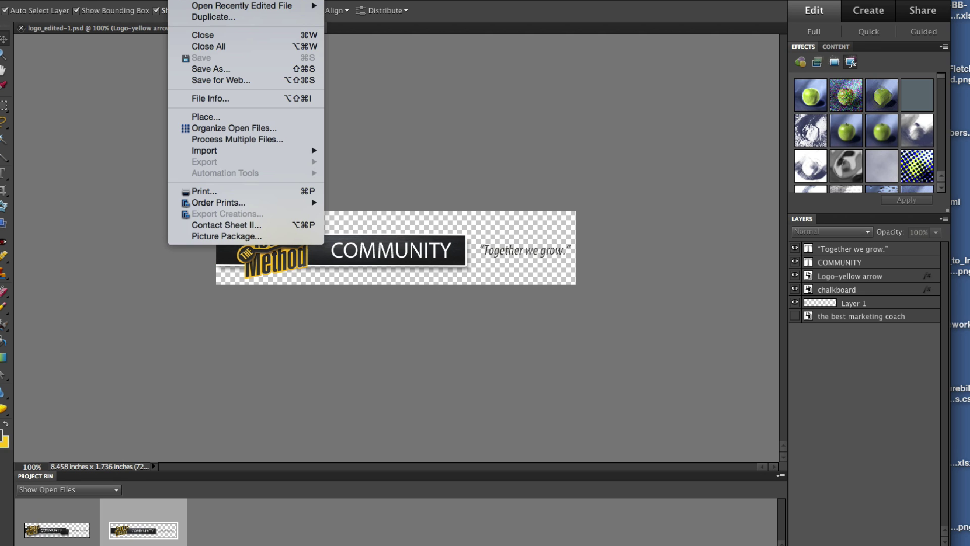
left_click(211, 69)
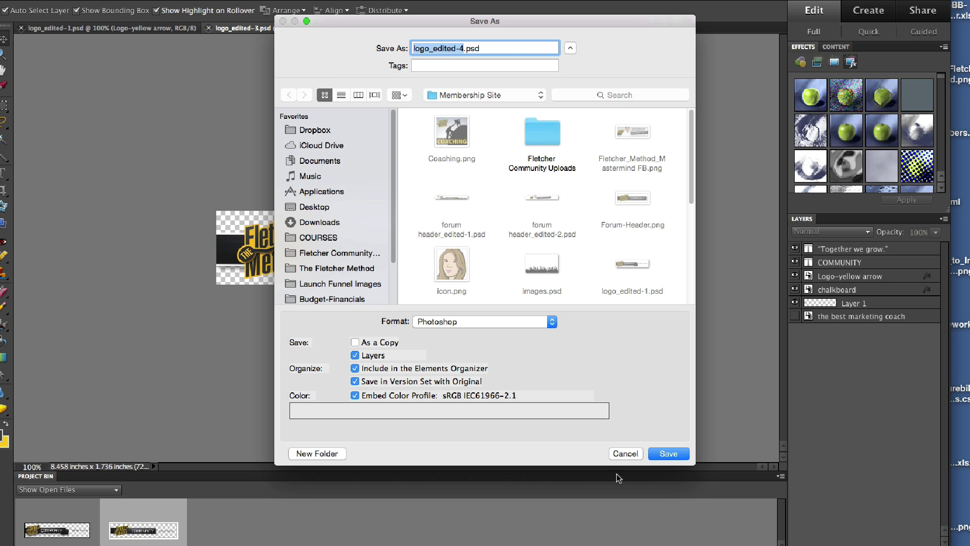
left_click(628, 453)
left_click(185, 0)
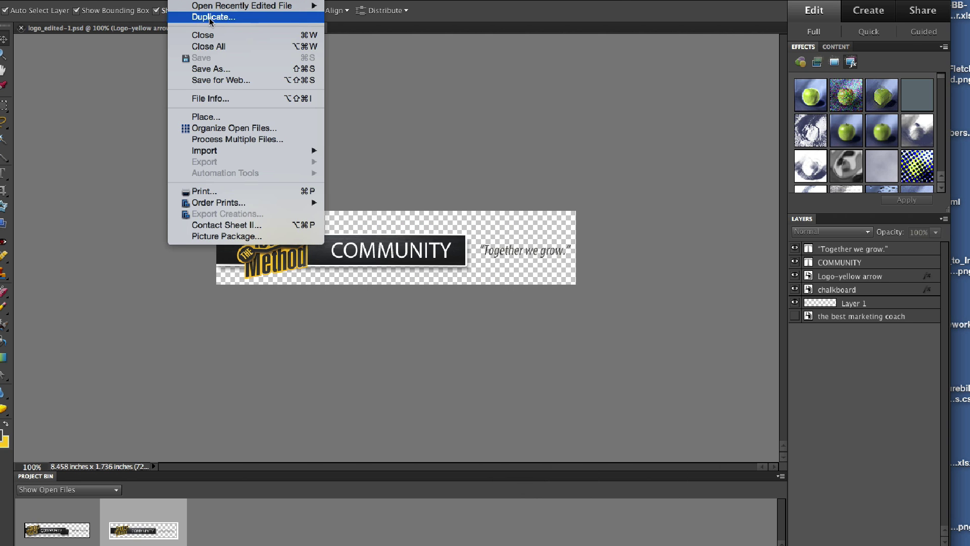
Export the logo via Save for Web as a PNG-24 named logo.png, then close the dialog
left_click(228, 81)
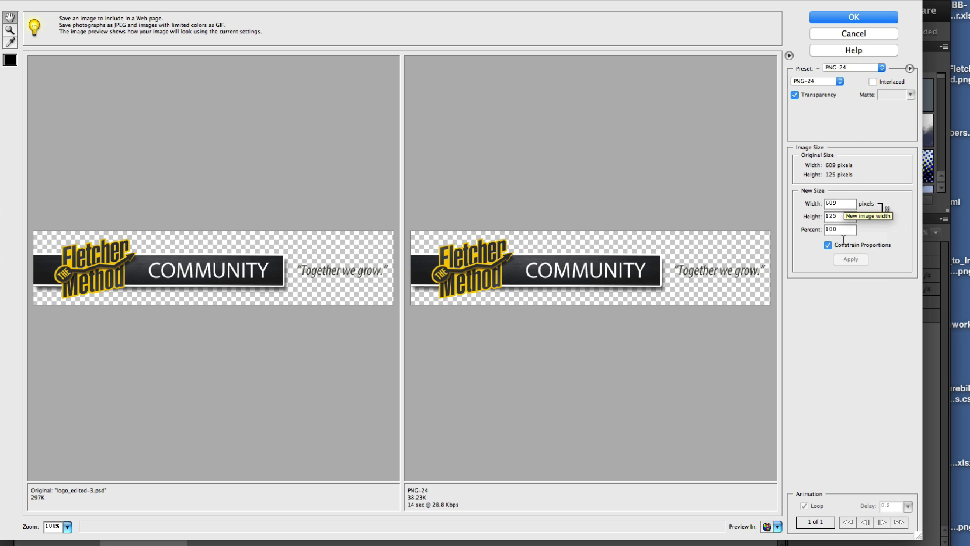
left_click(844, 18)
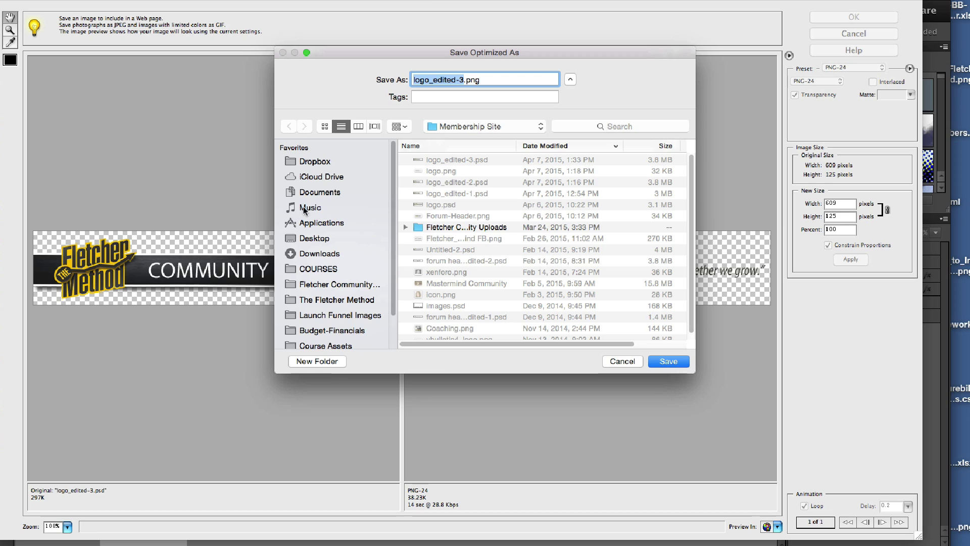
left_click(454, 169)
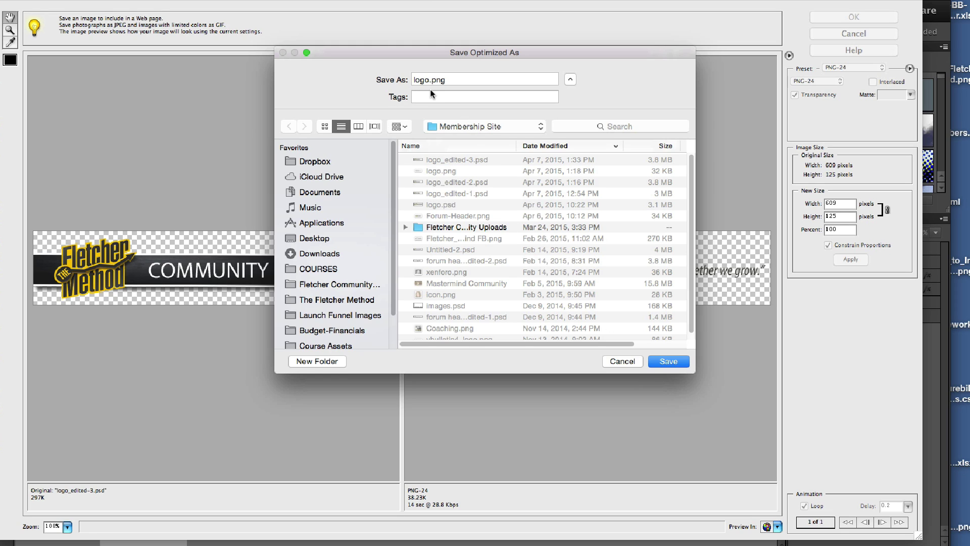
left_click(626, 361)
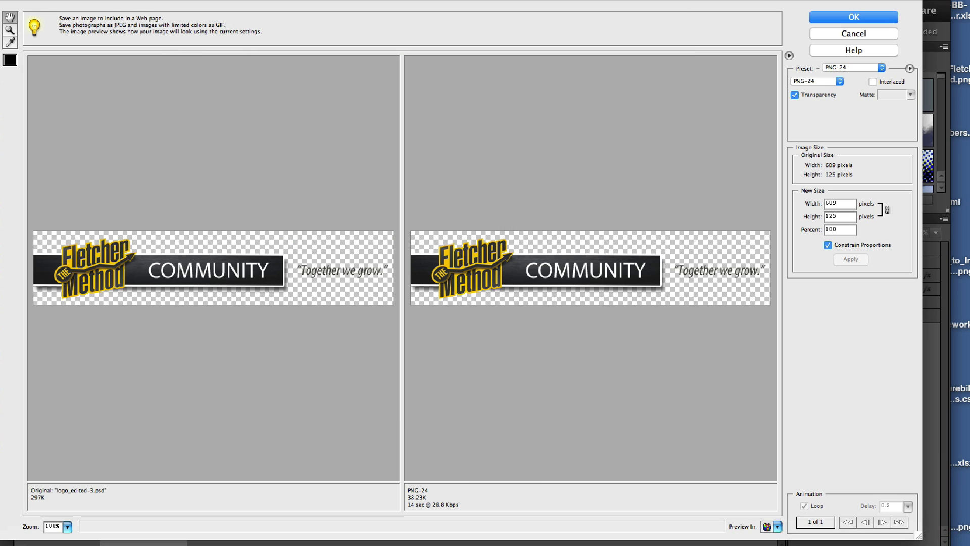
left_click(853, 35)
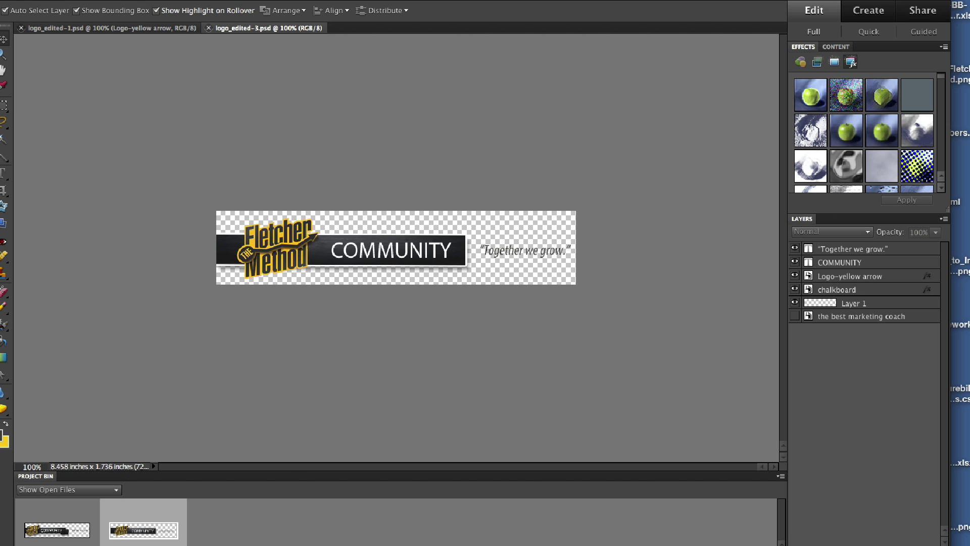
Upload the new local logo.png to styles/default/xenforo, overwriting the server's existing logo.png
key("super+m")
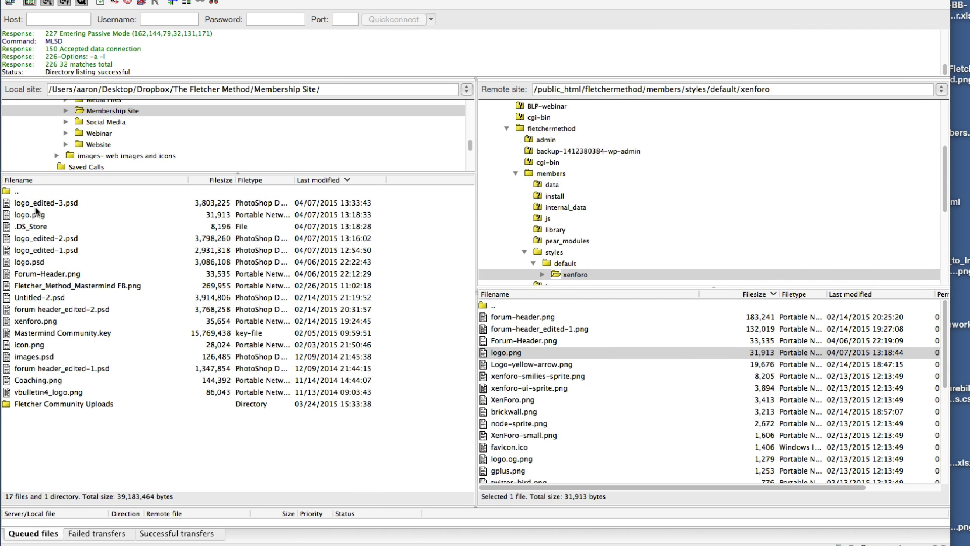
scroll(106, 146, "up", 2)
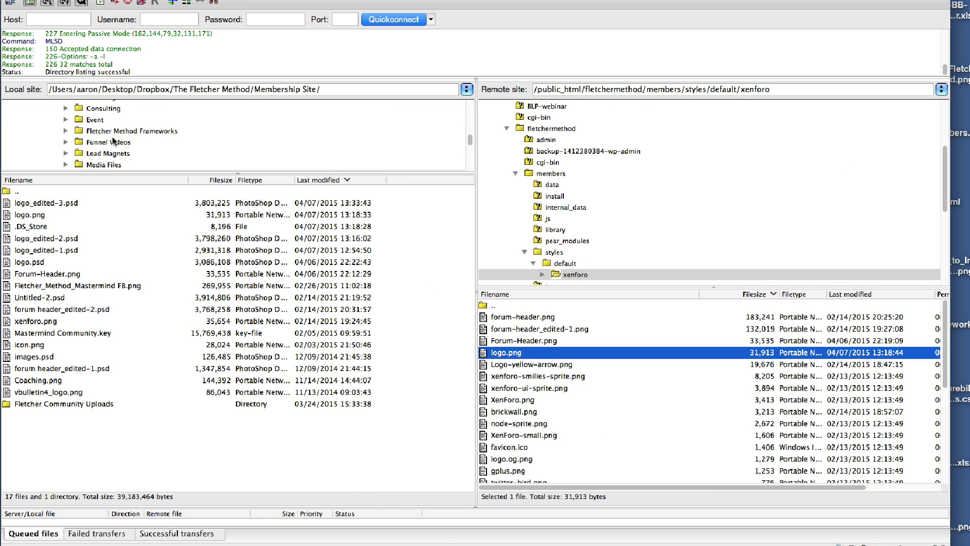
scroll(112, 136, "down", 3)
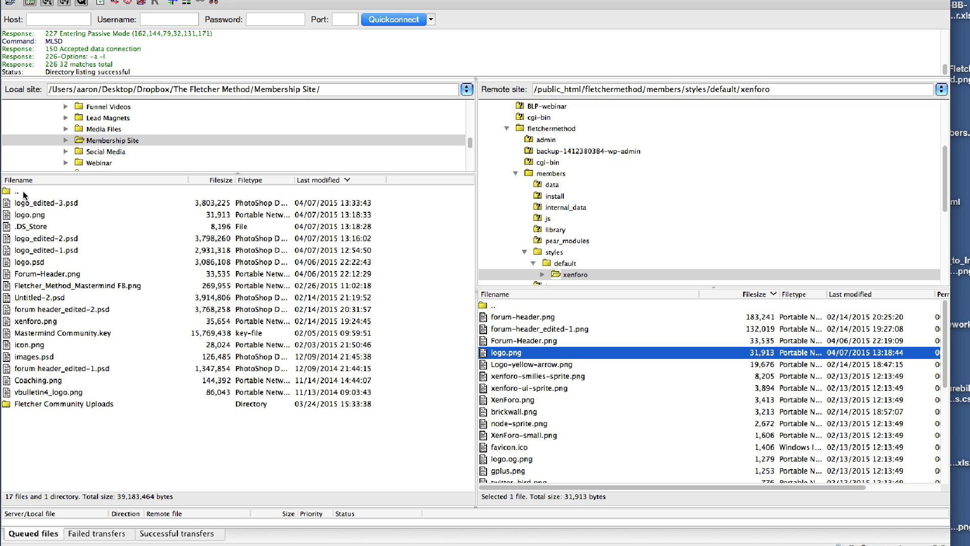
left_click(34, 218)
right_click(36, 216)
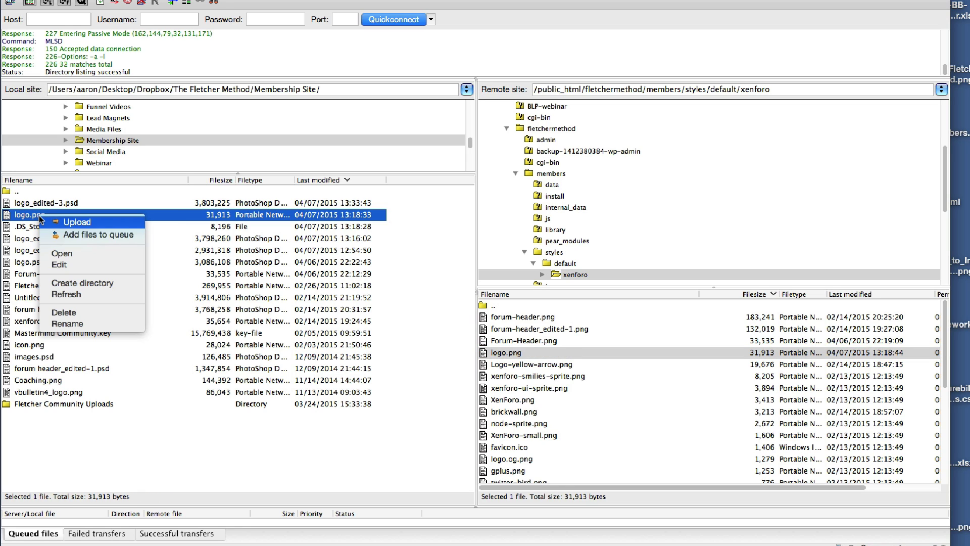
left_click(72, 296)
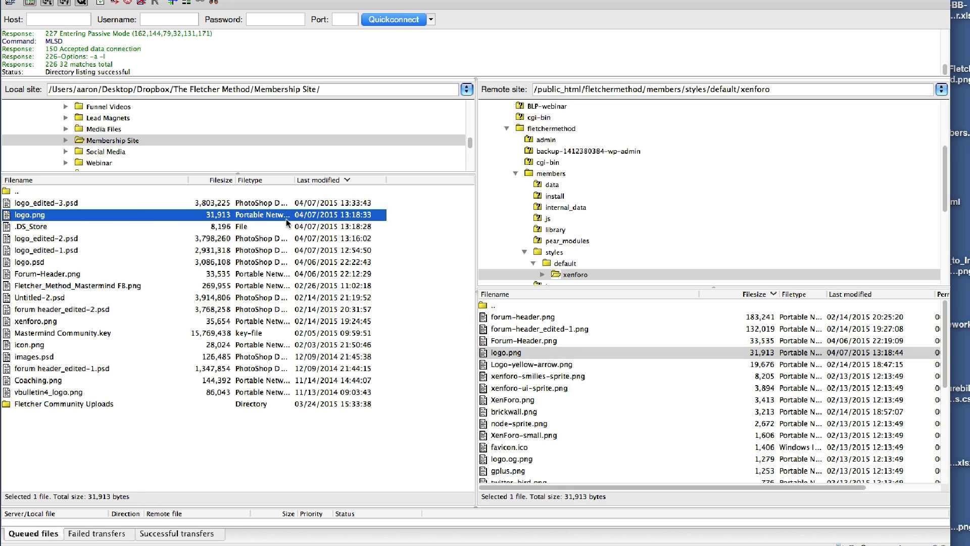
right_click(135, 212)
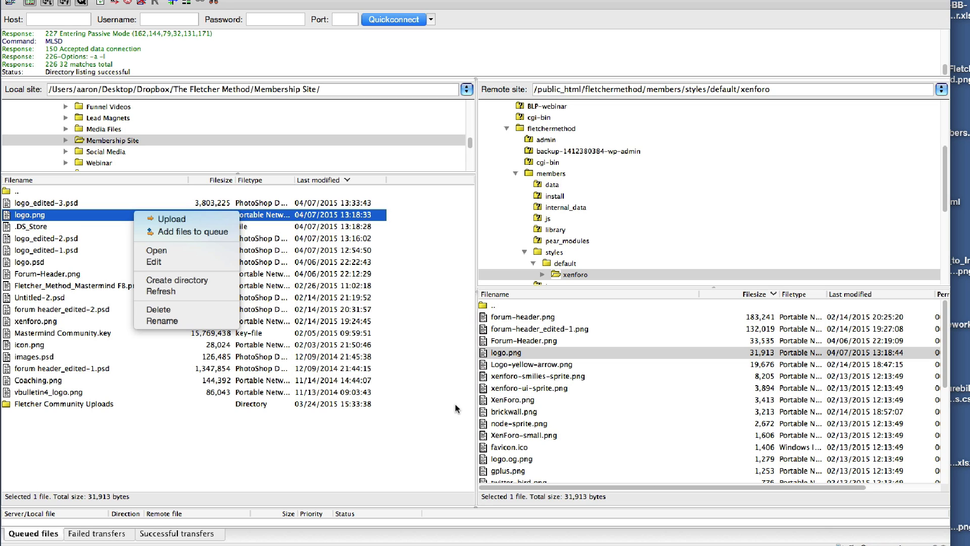
left_click(438, 415)
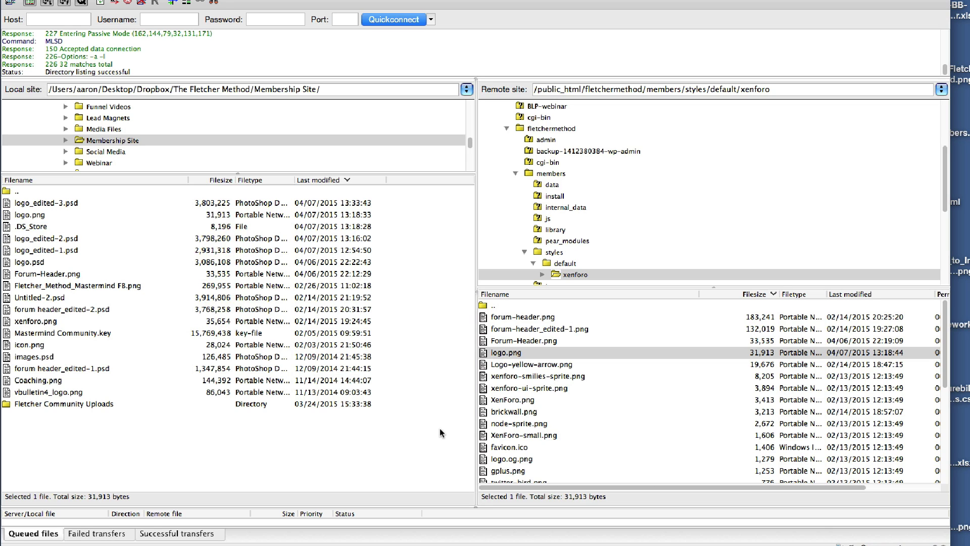
right_click(29, 215)
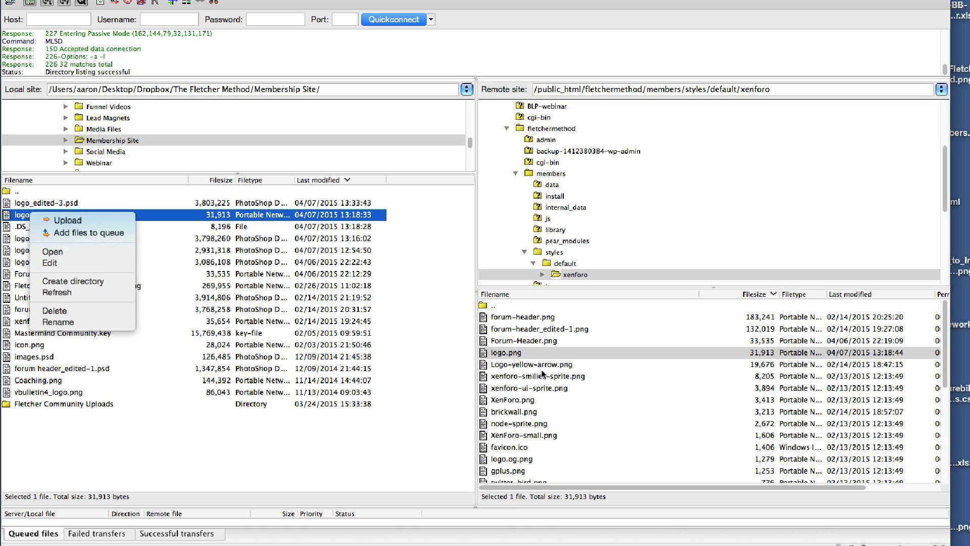
left_click(515, 353)
left_click(516, 354)
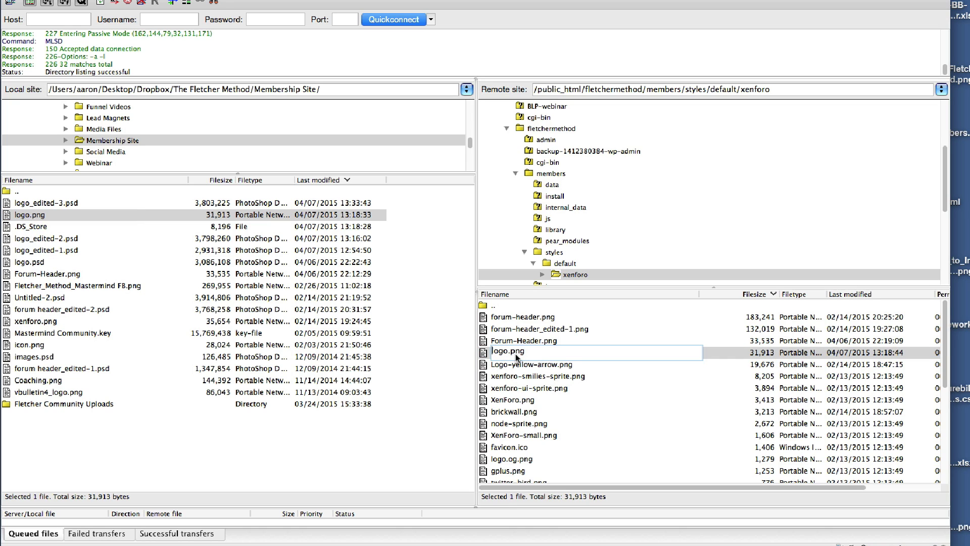
left_click(641, 398)
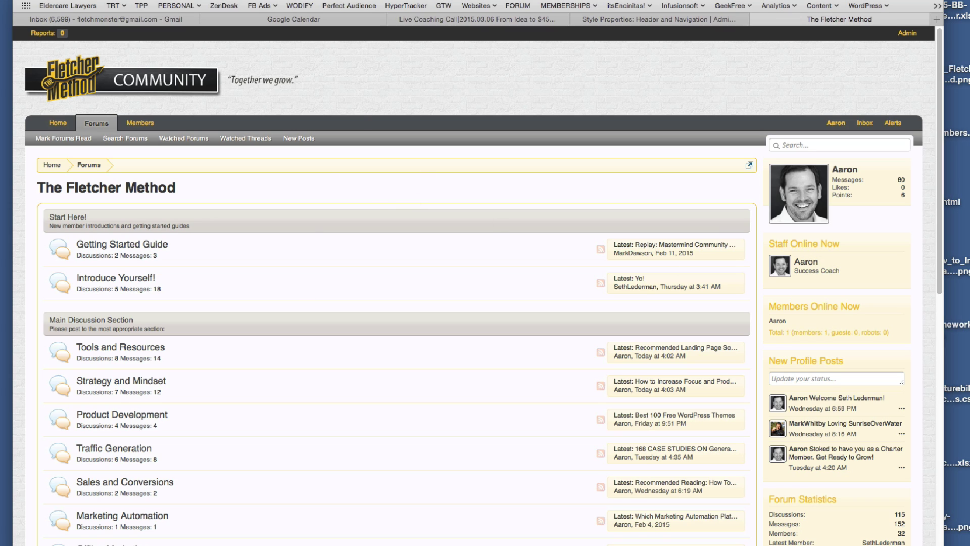
Reload the forum to confirm the Community logo, then return to the Header and Navigation style settings
key("super+r")
key("super+alt+f")
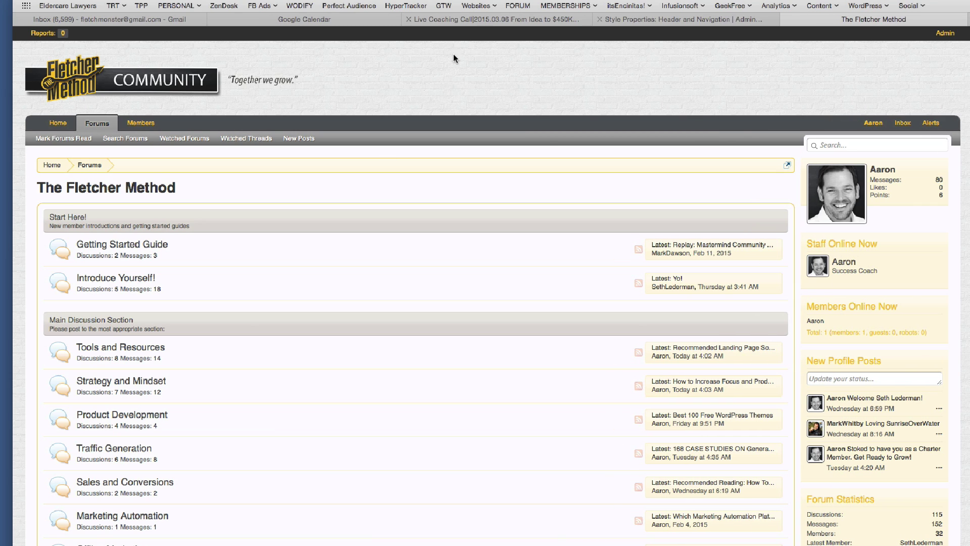
left_click(712, 21)
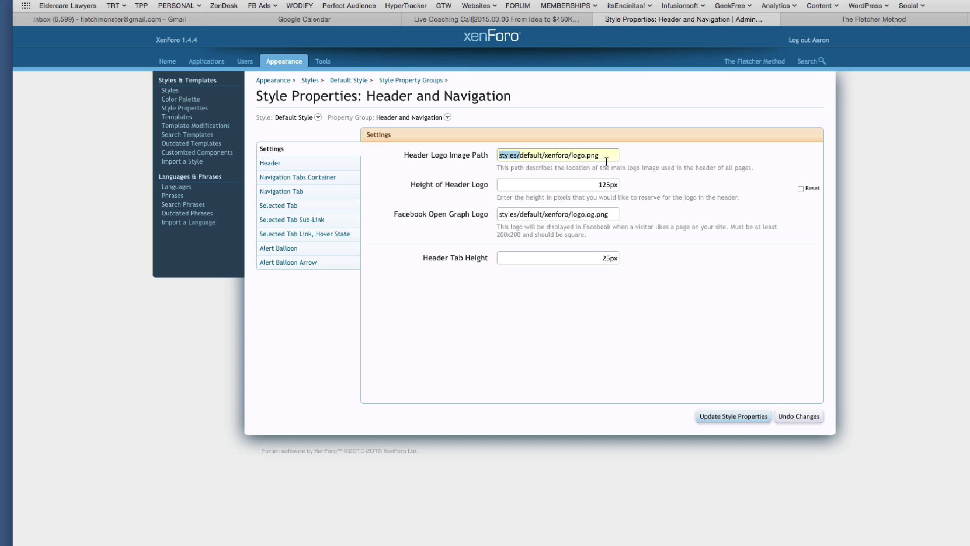
Navigate back through the admin home and Styles to the Default Style's style property groups
left_click(411, 80)
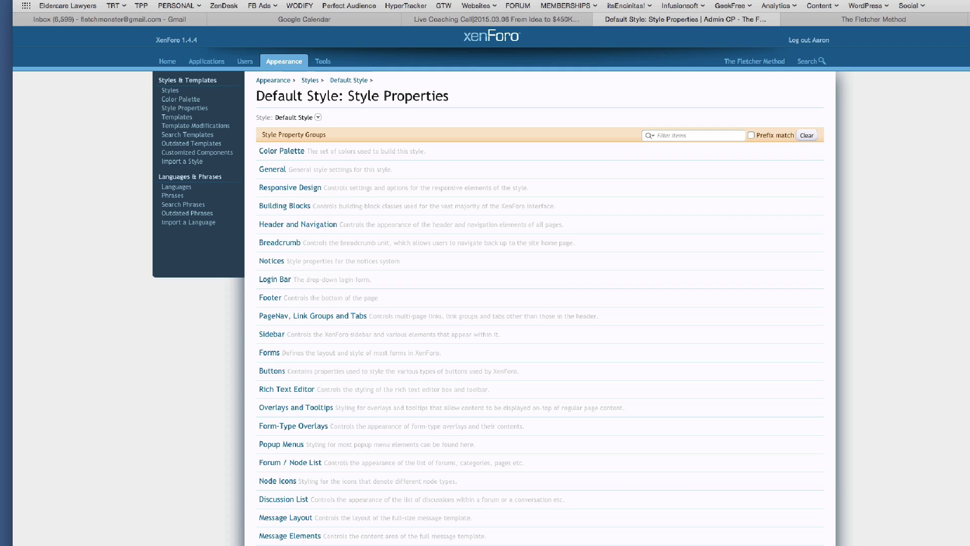
left_click(646, 1)
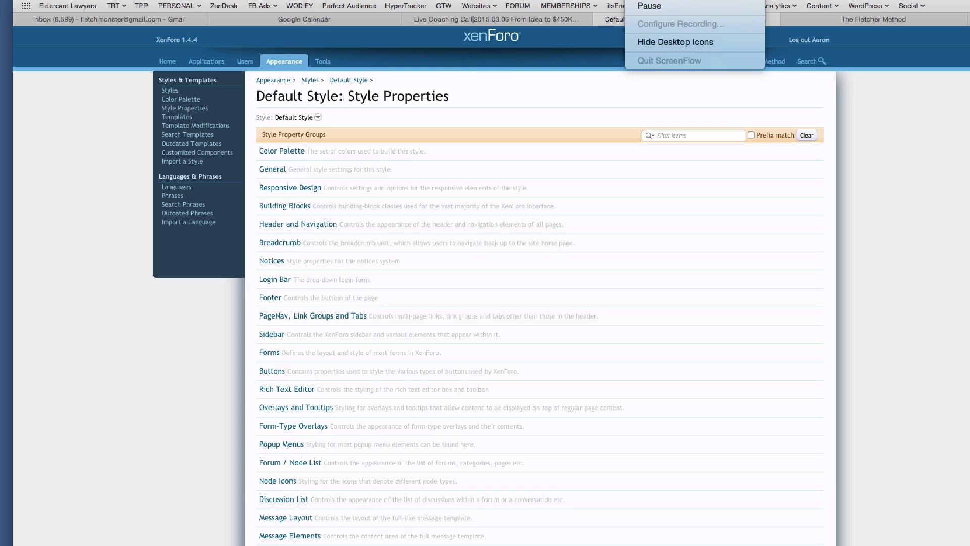
left_click(650, 9)
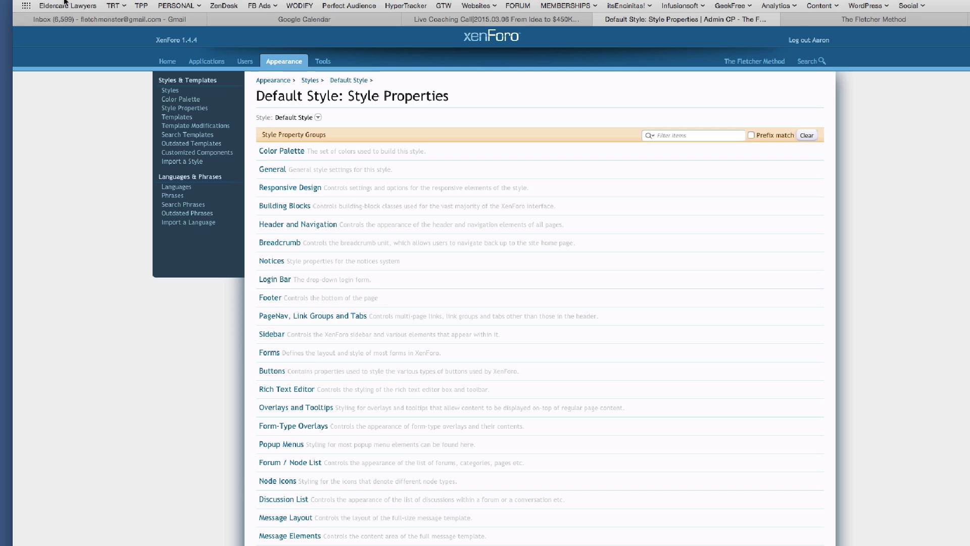
key("super+bracketleft")
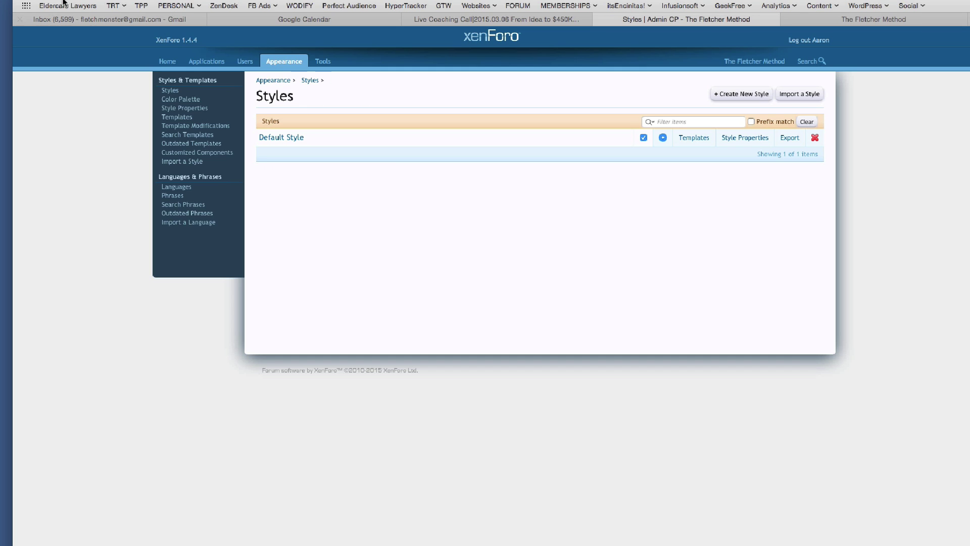
key("super+bracketleft")
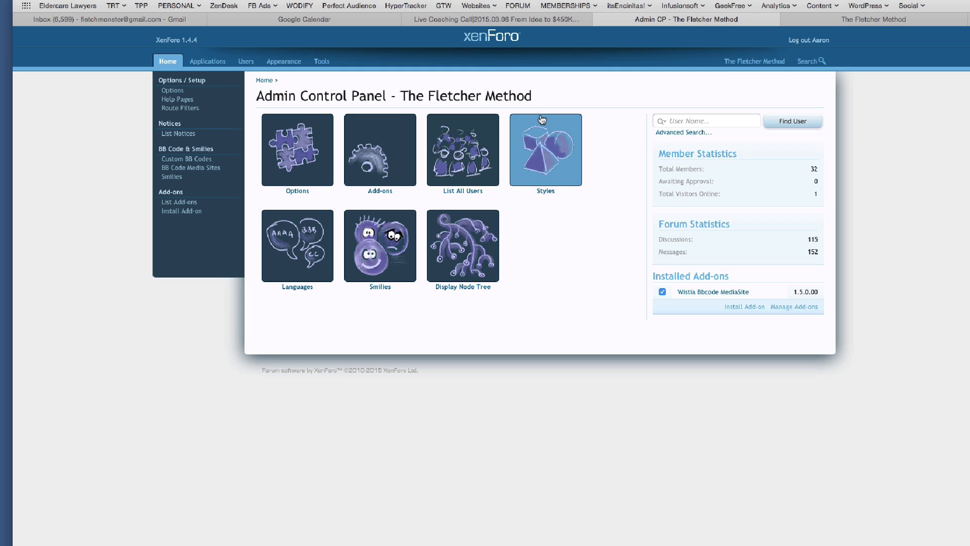
left_click(556, 146)
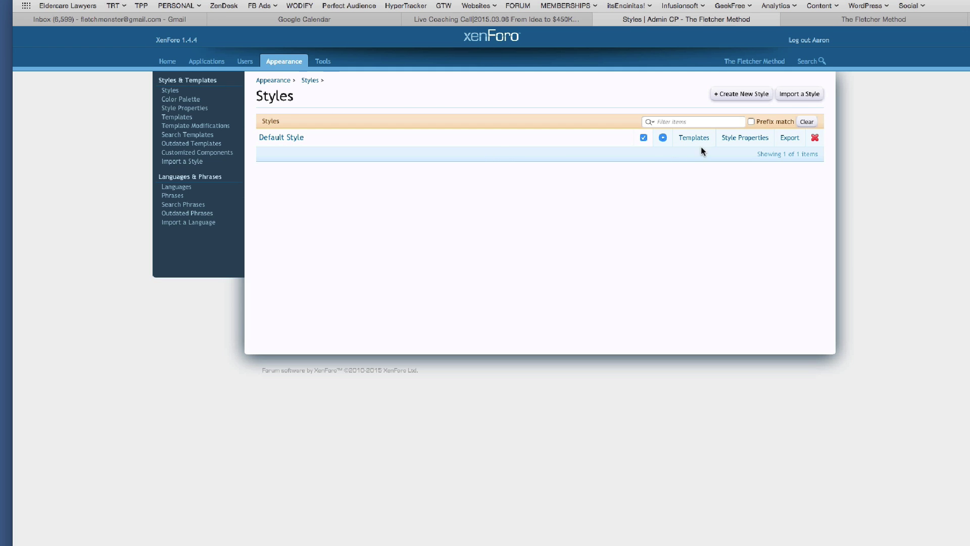
left_click(741, 142)
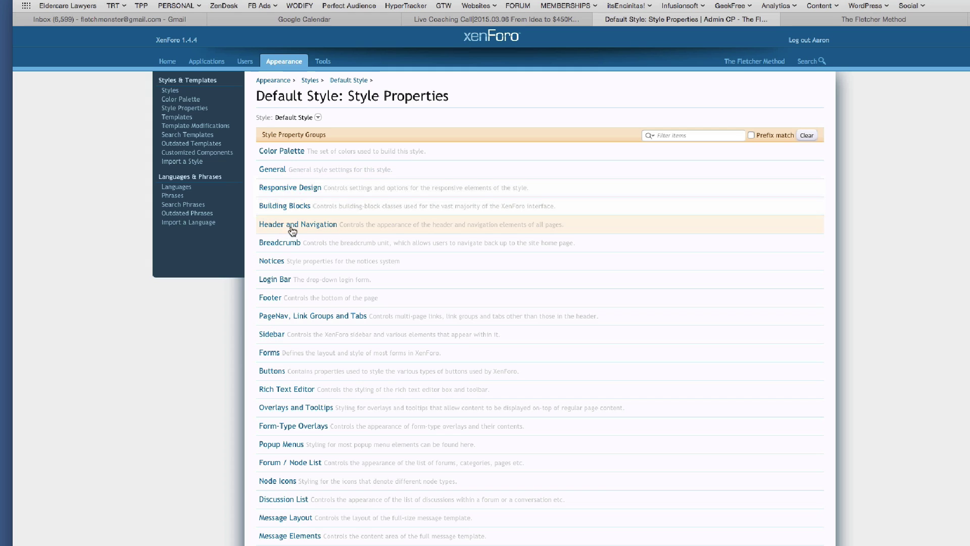
Show General > Body properties and select the styles/default/xenforo/brickwall.png background image path
left_click(272, 170)
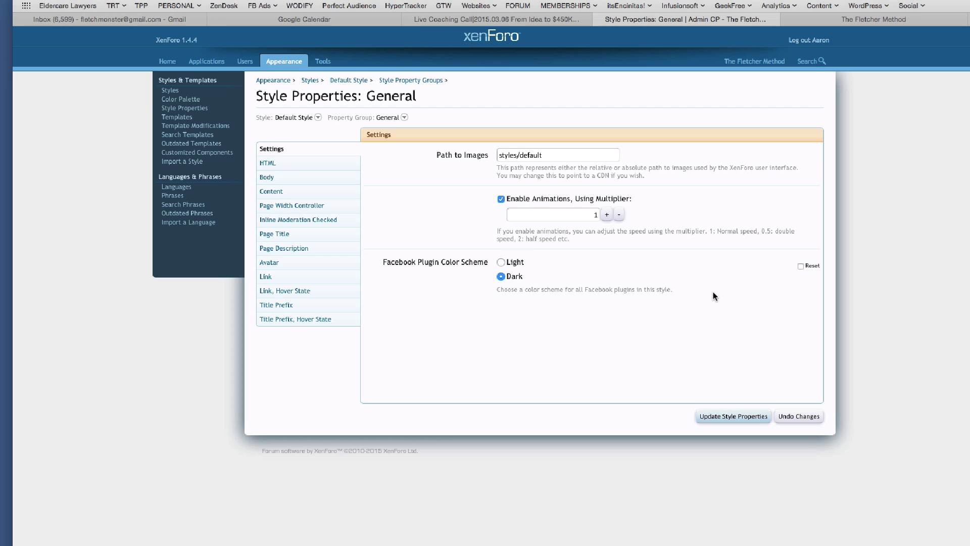
left_click(272, 183)
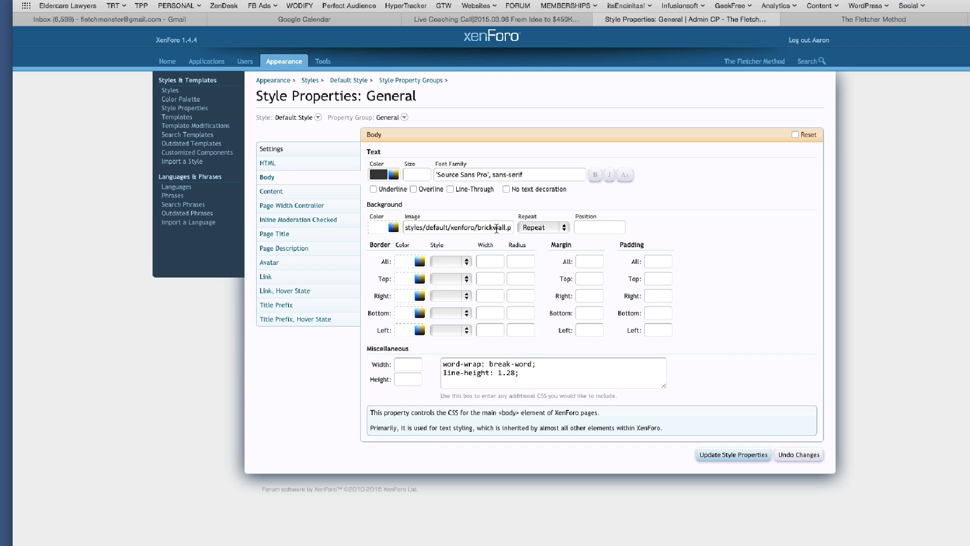
left_click_drag(406, 226, 525, 225)
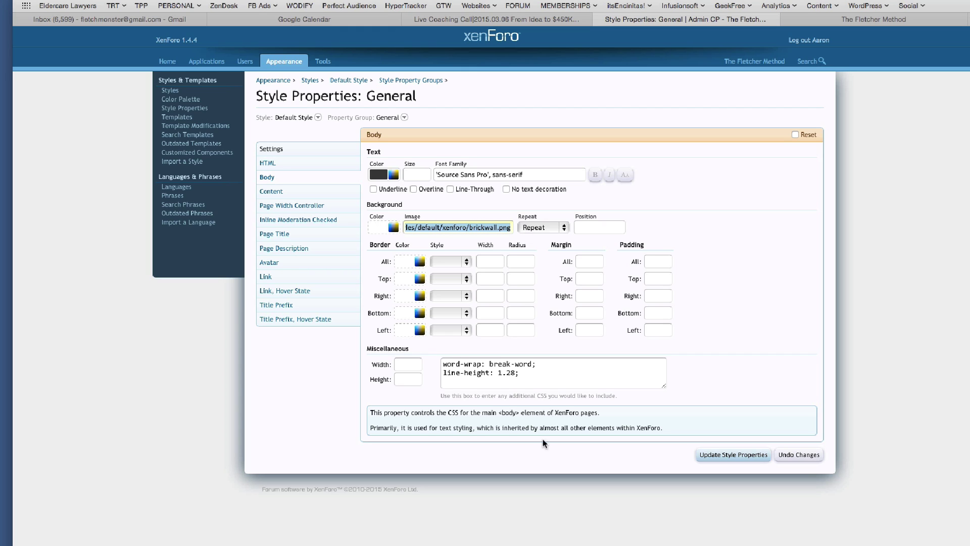
Find brickwall.png (3,213 bytes) in FileZilla's remote styles/default/xenforo folder
mouse_move(530, 539)
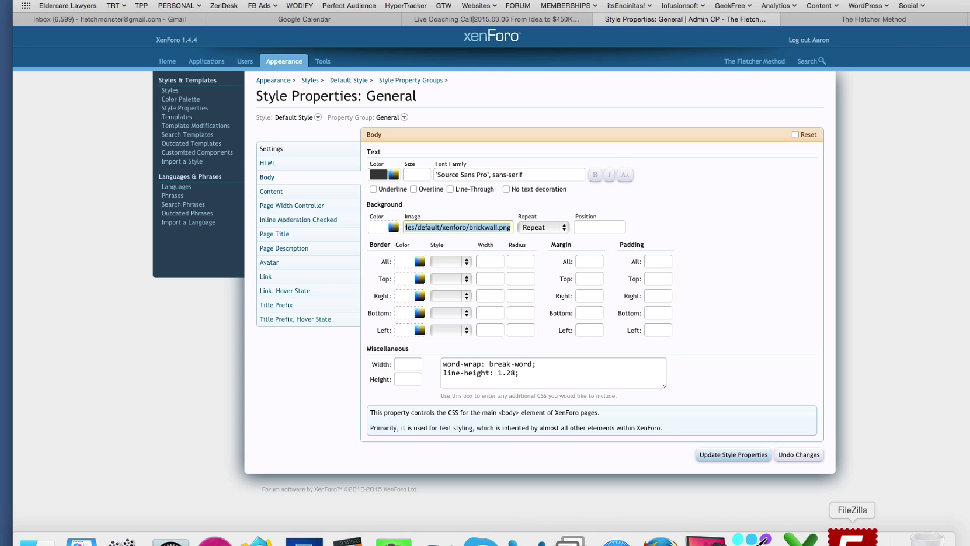
left_click(851, 536)
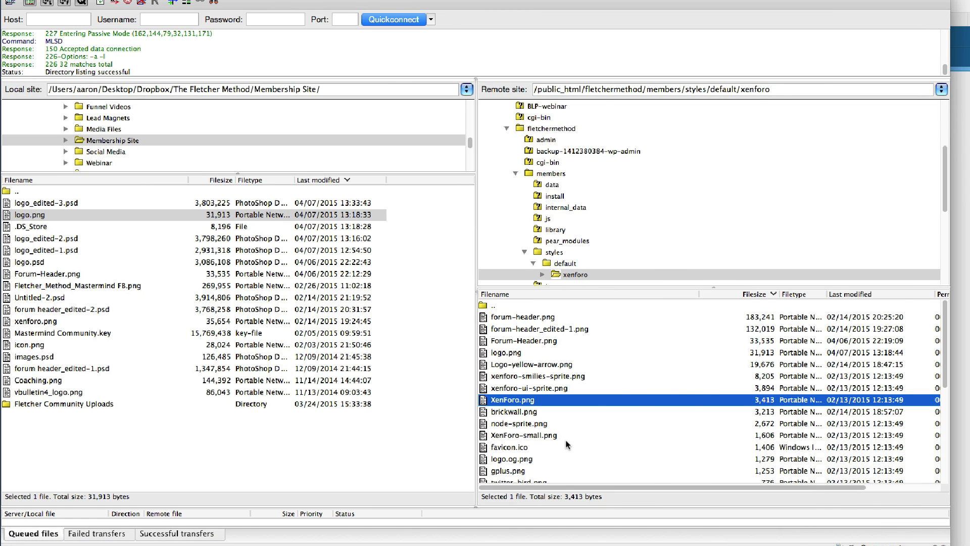
scroll(565, 437, "down", 3)
left_click(513, 380)
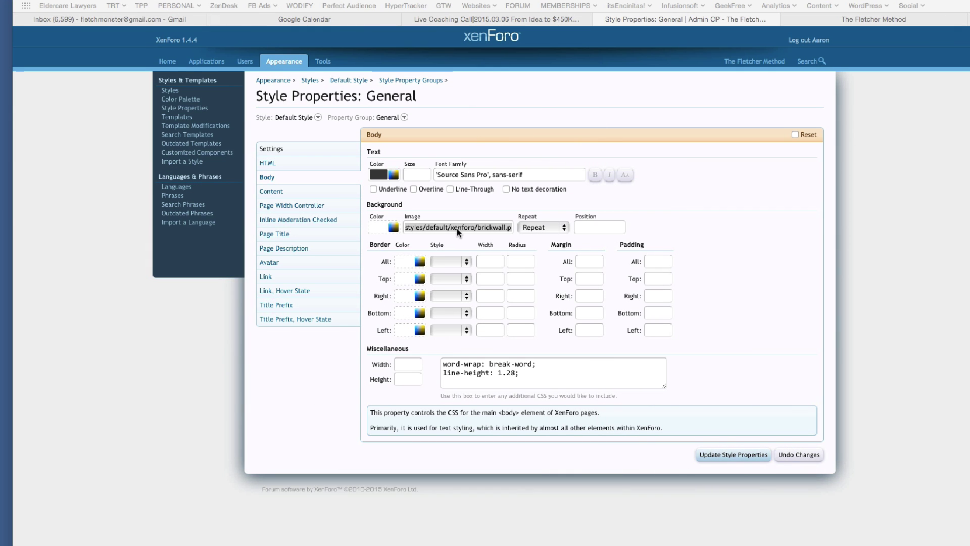
View the live forum's brickwall.png background, return to General settings, and bring up the Style Guide note
left_click_drag(489, 227, 526, 225)
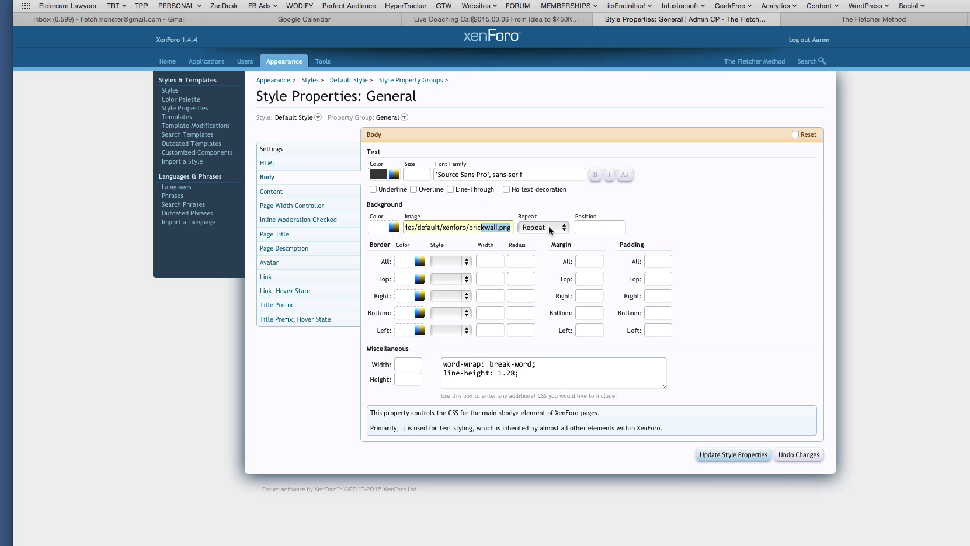
left_click(838, 20)
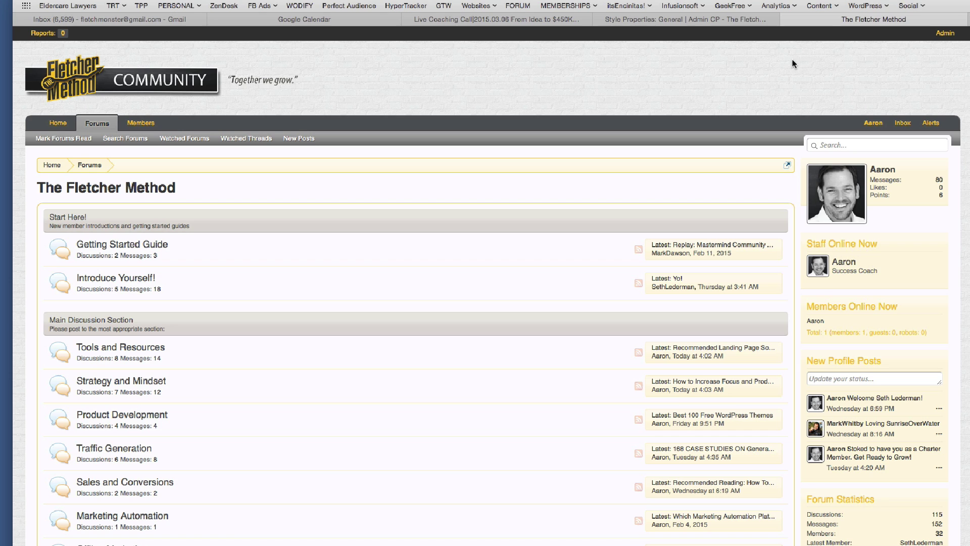
left_click(692, 20)
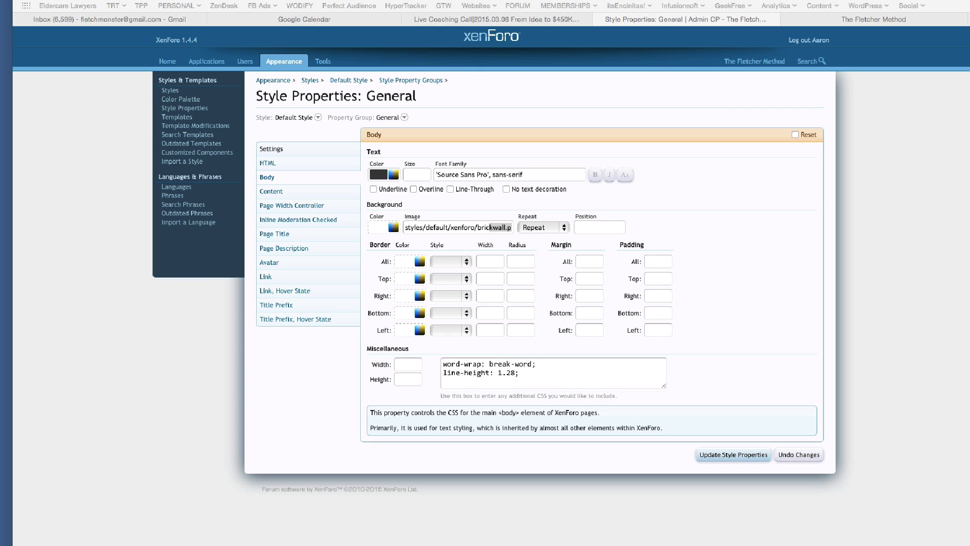
key("super+Tab")
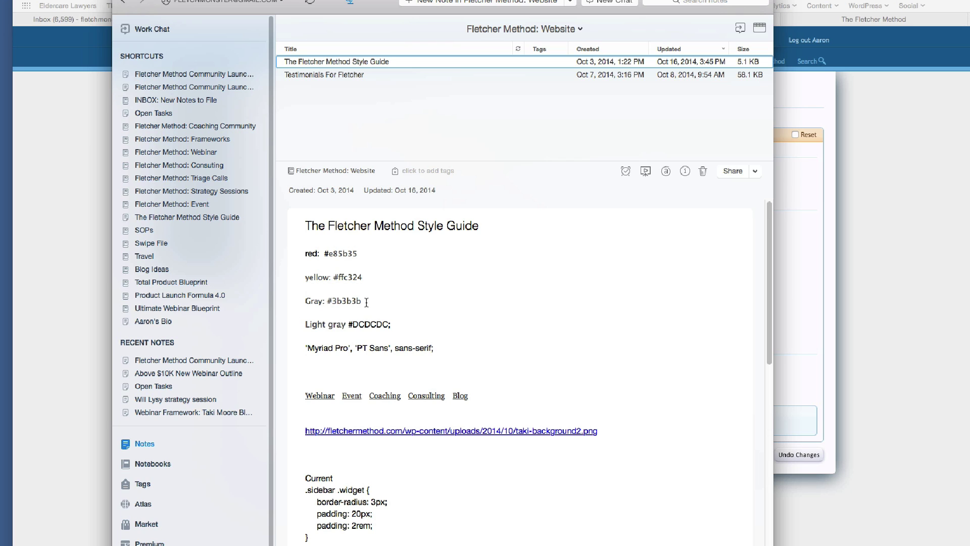
After reading the gray #3b3b3b and light gray #DCDCDC colour codes, return to the XenForo Body settings
key("super+Tab")
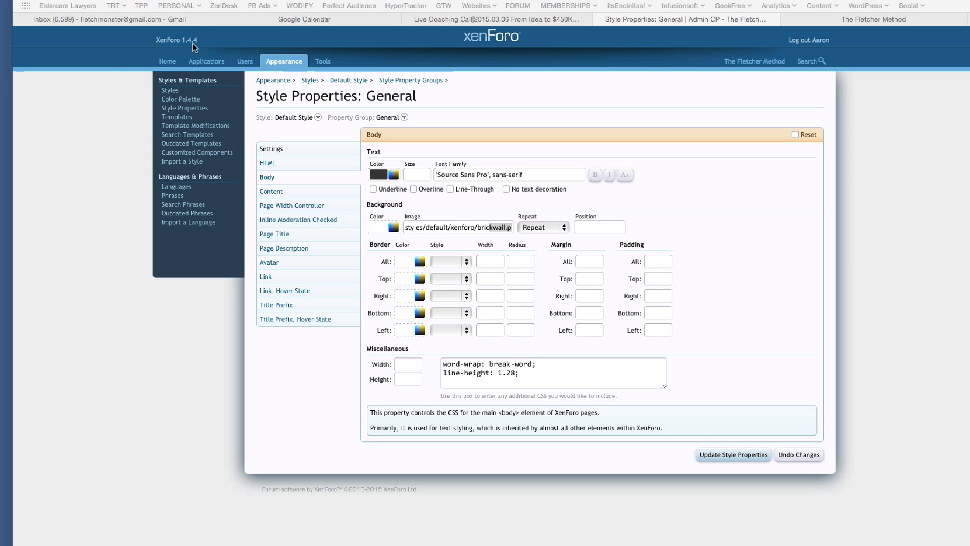
Navigate from the admin home through Styles and Default Style properties to the Color Palette group
key("super+bracketleft")
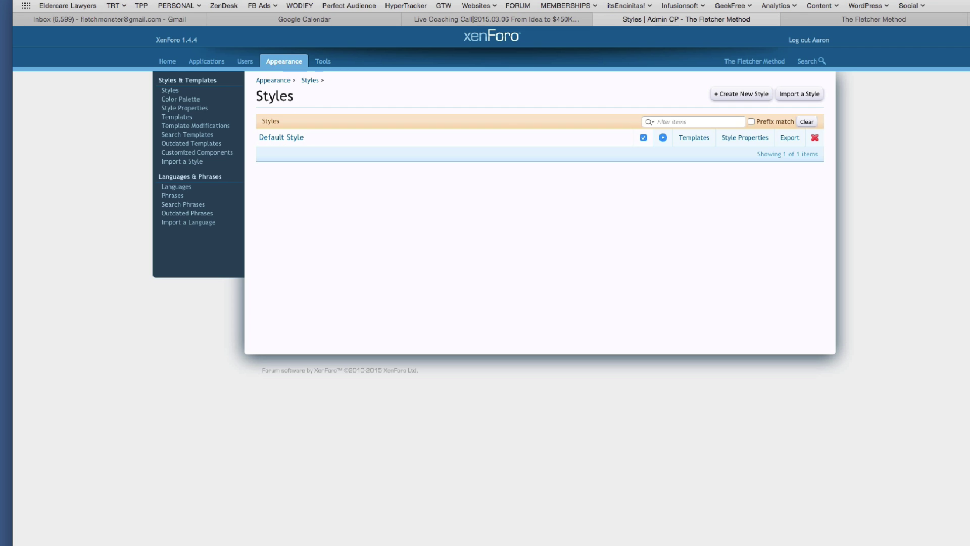
key("super+bracketleft")
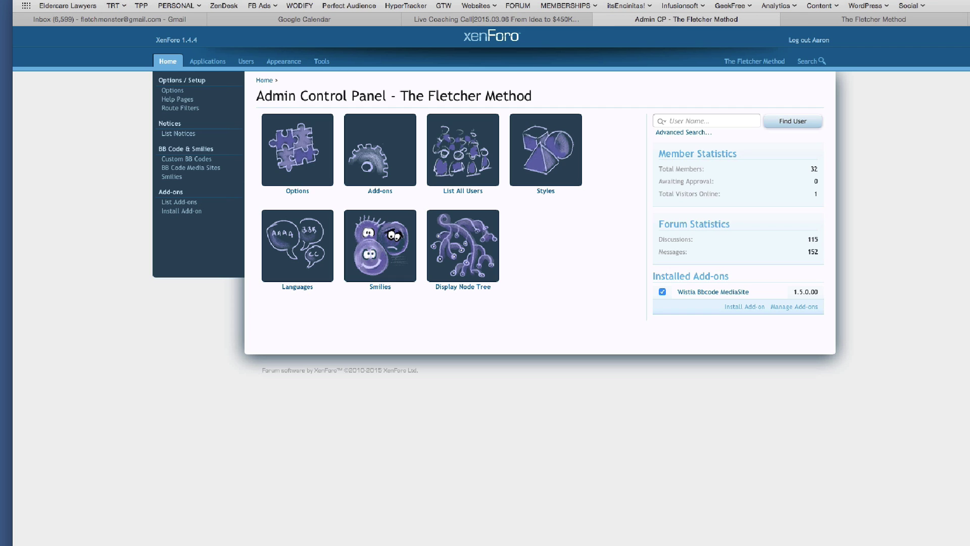
left_click(547, 164)
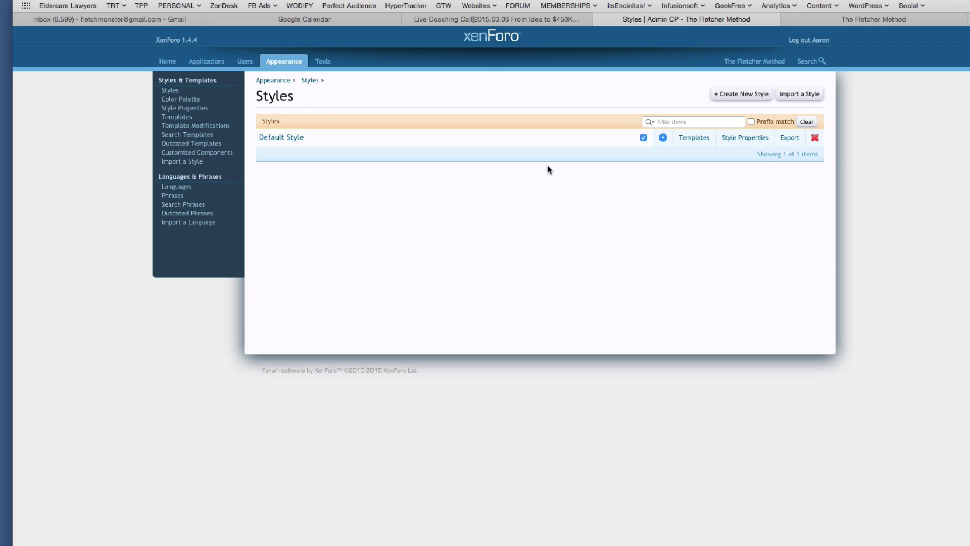
left_click(734, 143)
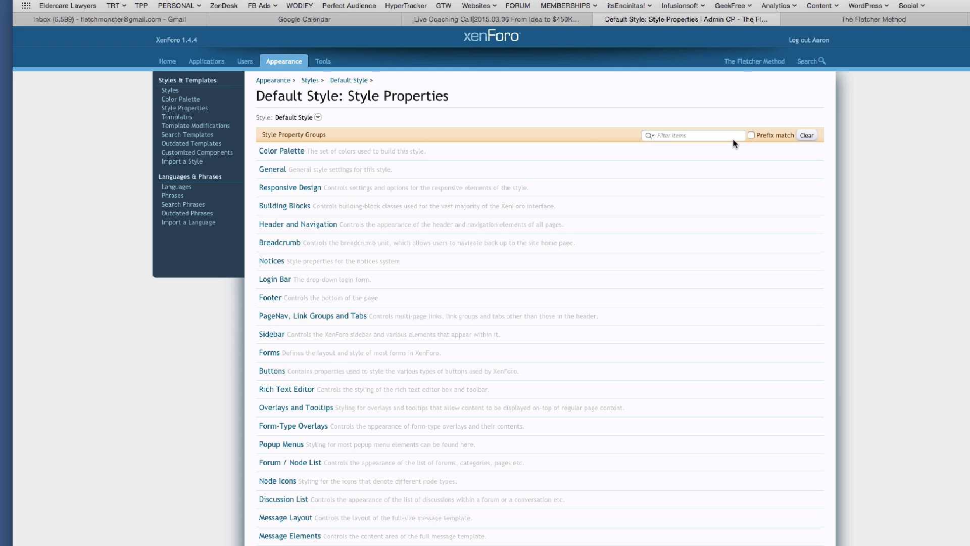
left_click(280, 151)
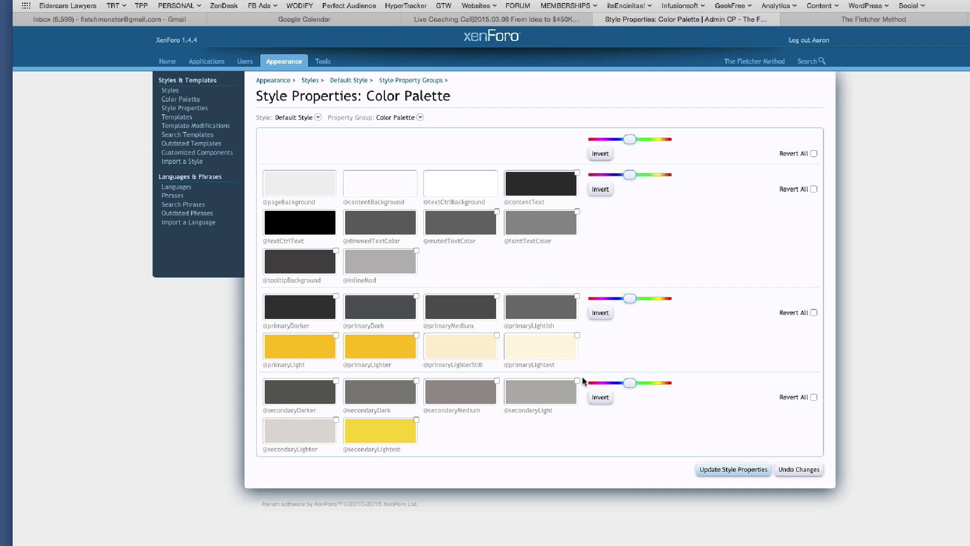
left_click(528, 18)
left_click(849, 18)
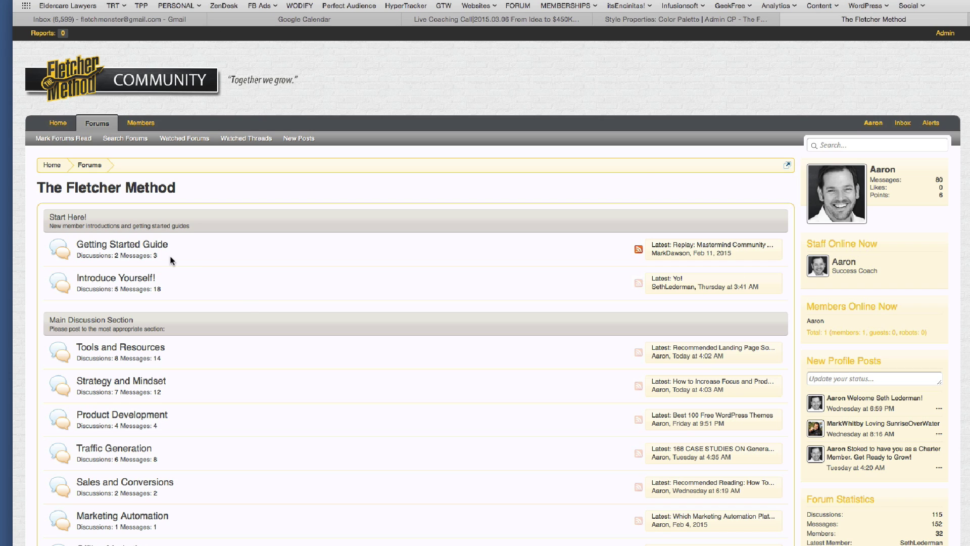
left_click(145, 246)
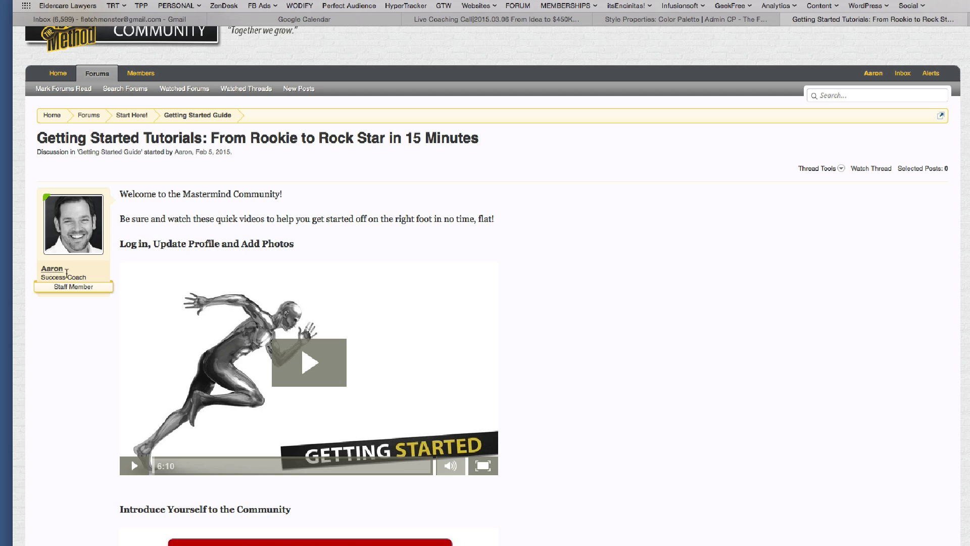
left_click(682, 20)
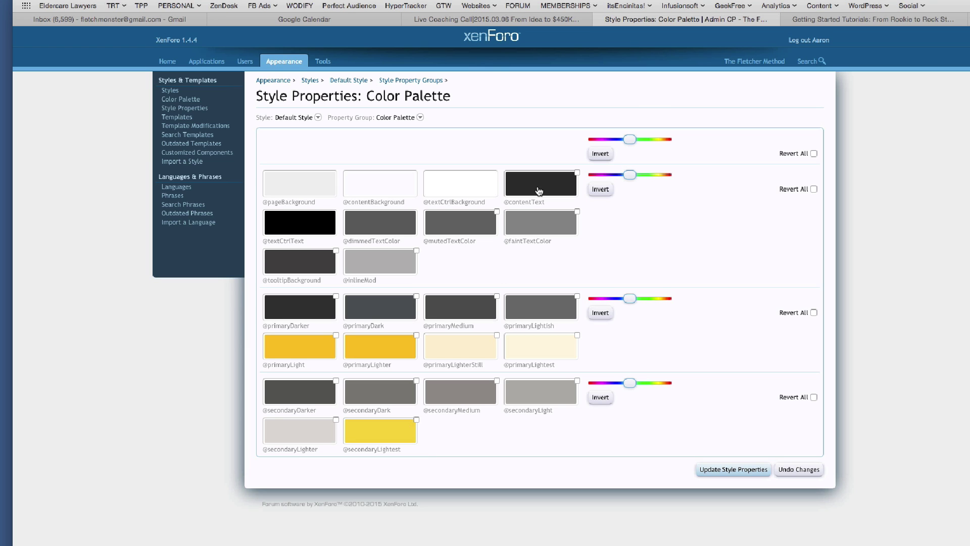
left_click(861, 20)
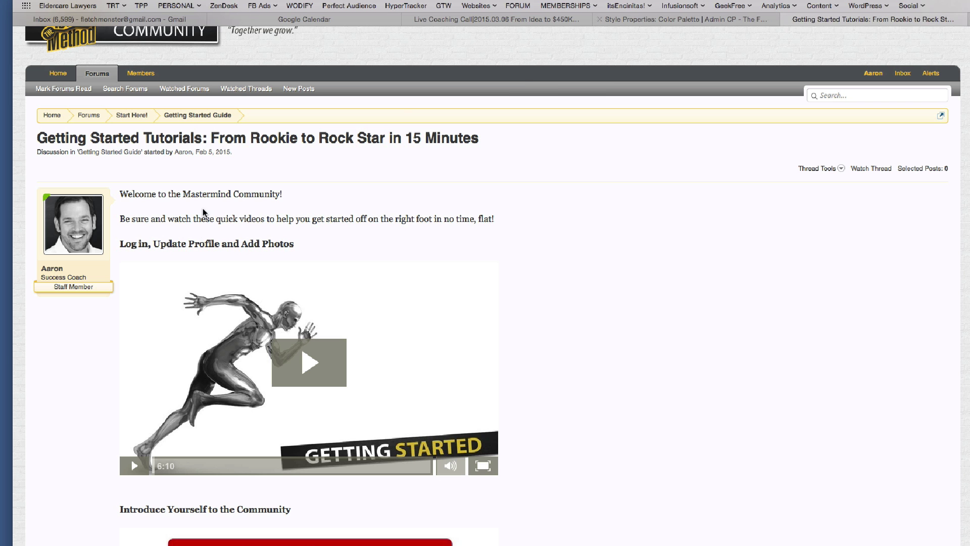
scroll(196, 205, "up", 1)
left_click(98, 71)
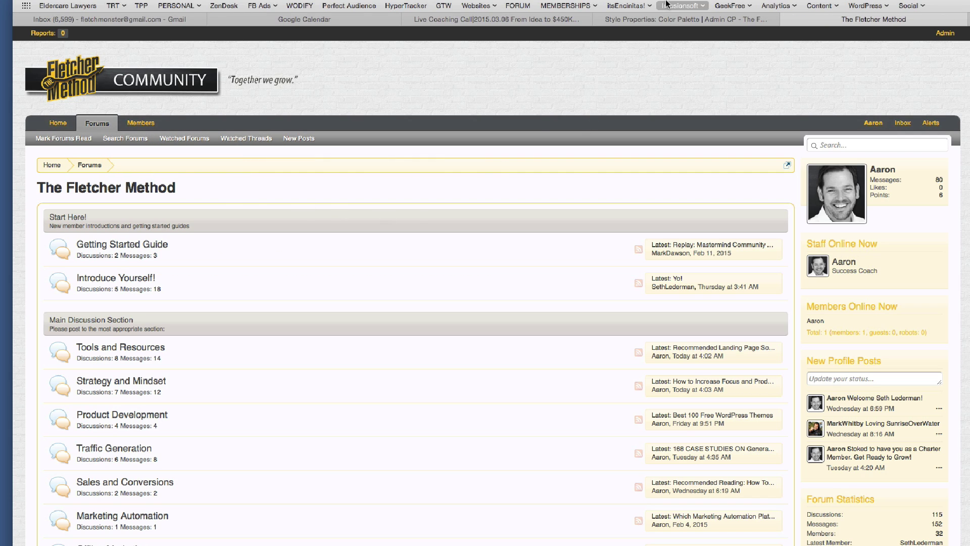
left_click(668, 19)
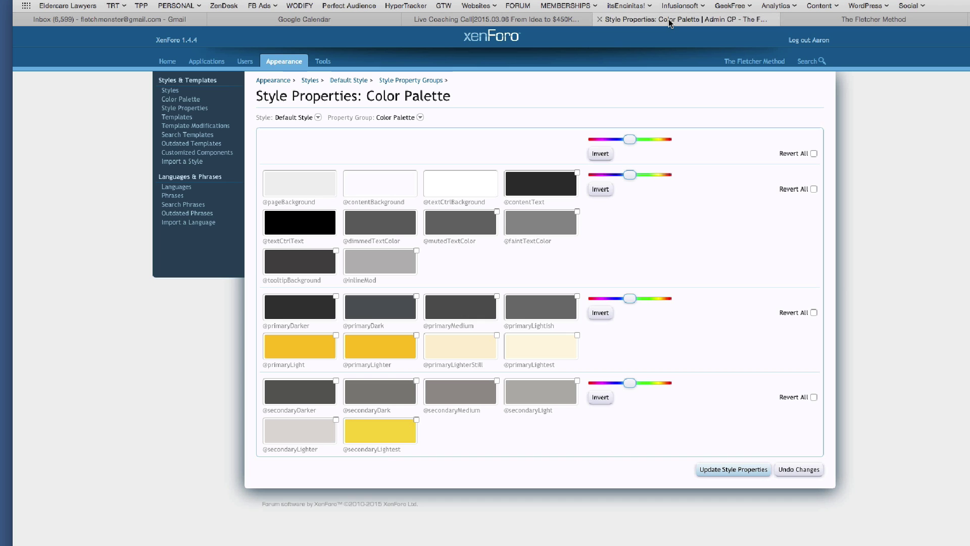
List the 30 customized style components, then view the restyled Fletcher Method forum home
left_click(186, 154)
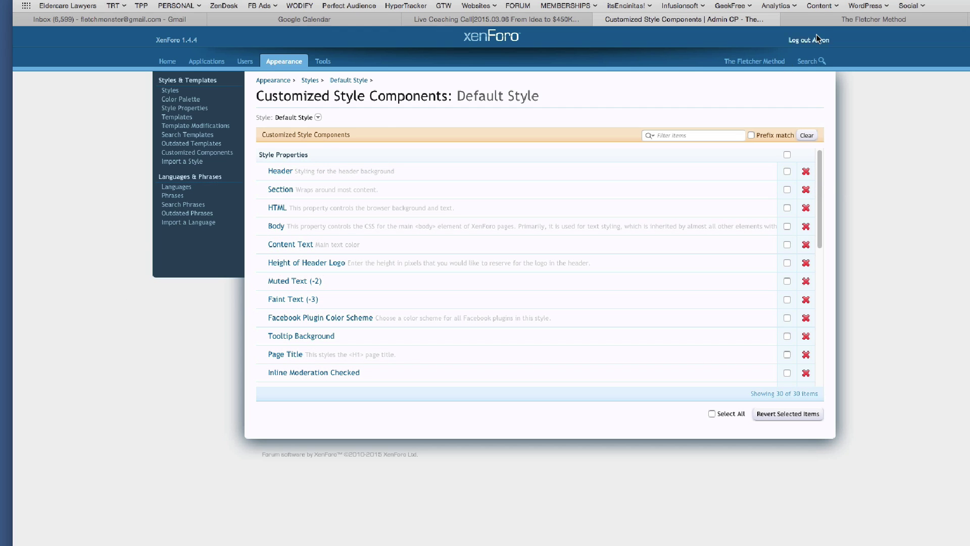
left_click(829, 21)
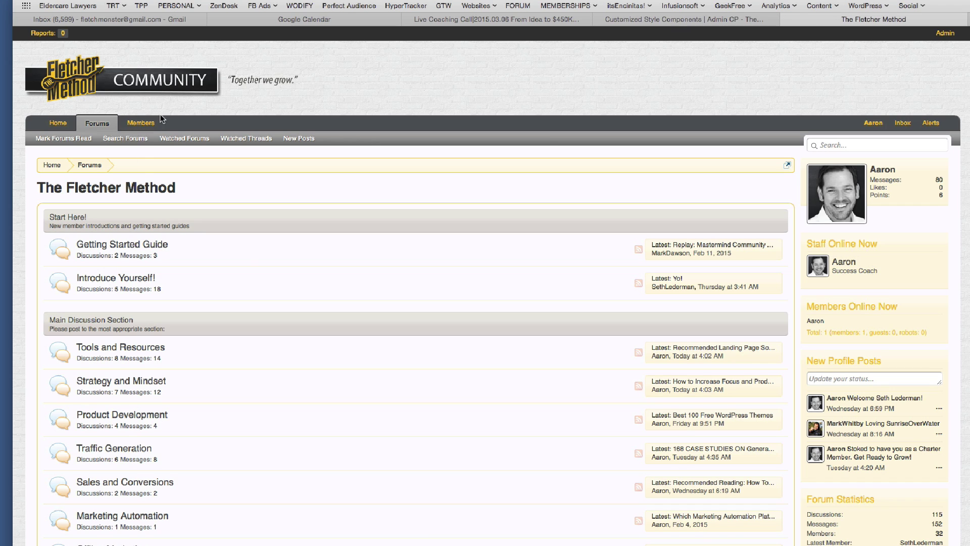